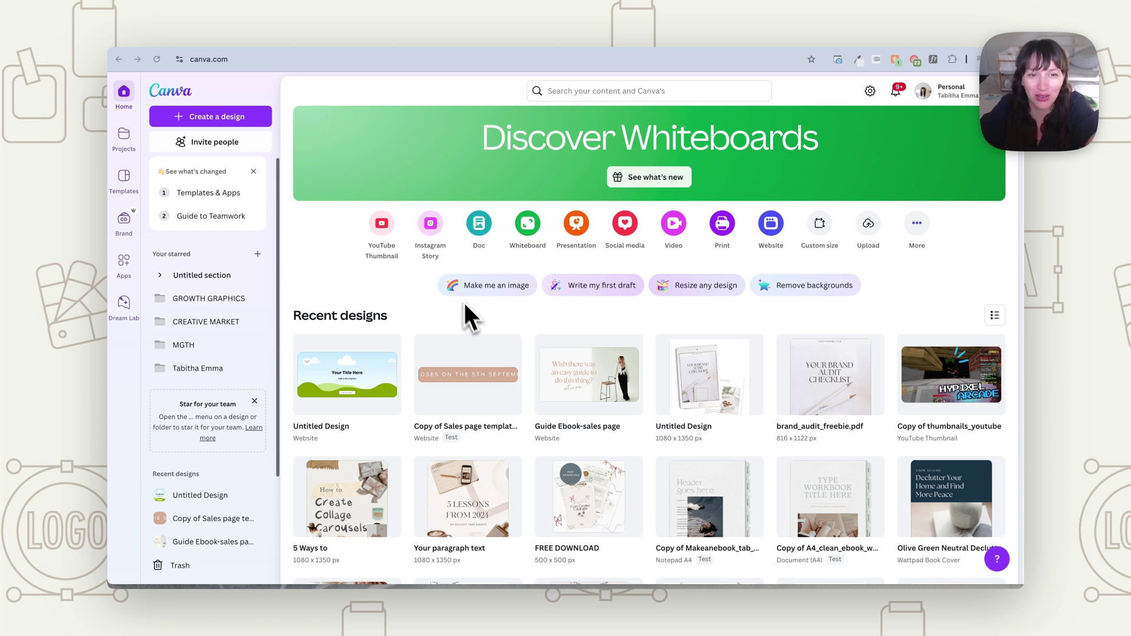
- Create an Instagram Story design, add the 36.0s uploaded talking-head video, and preview it
left_click(431, 224)
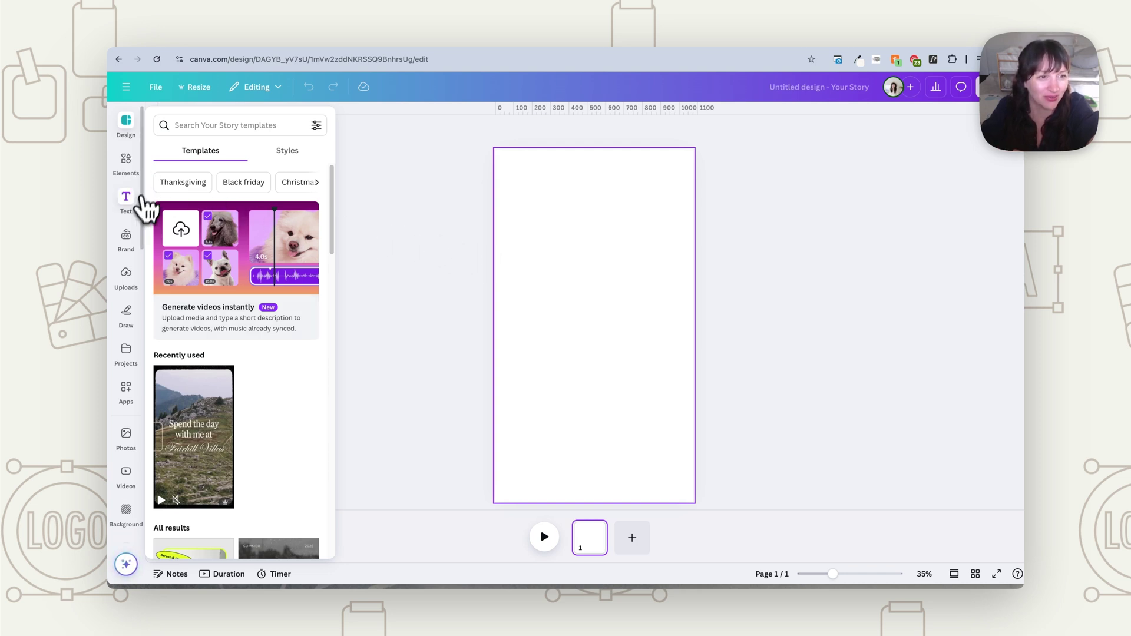
left_click(126, 277)
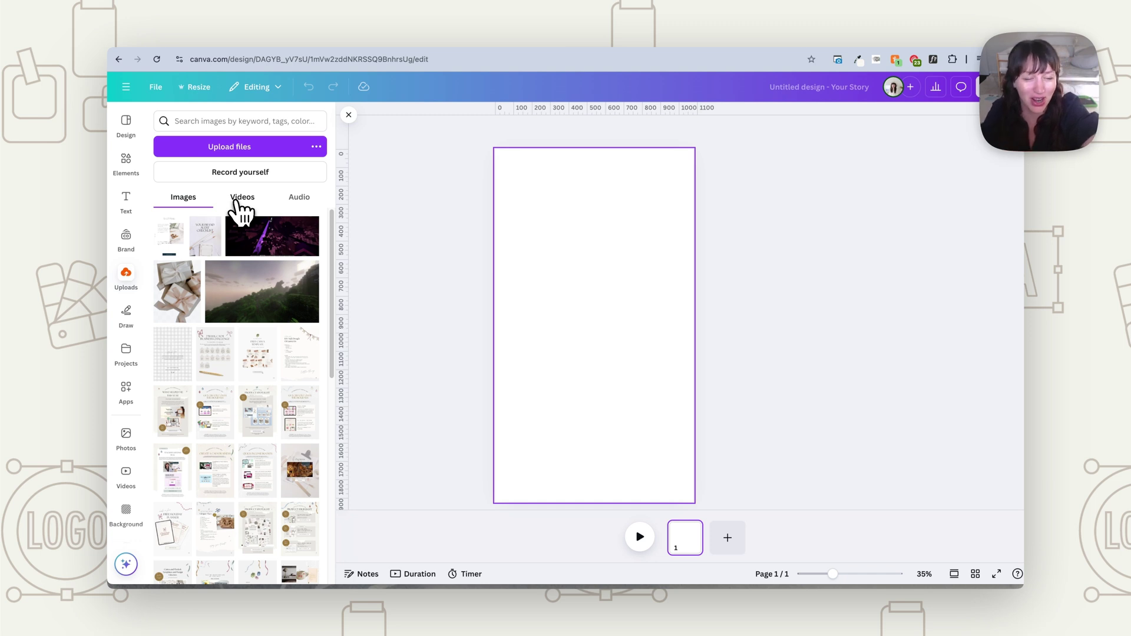
left_click(247, 200)
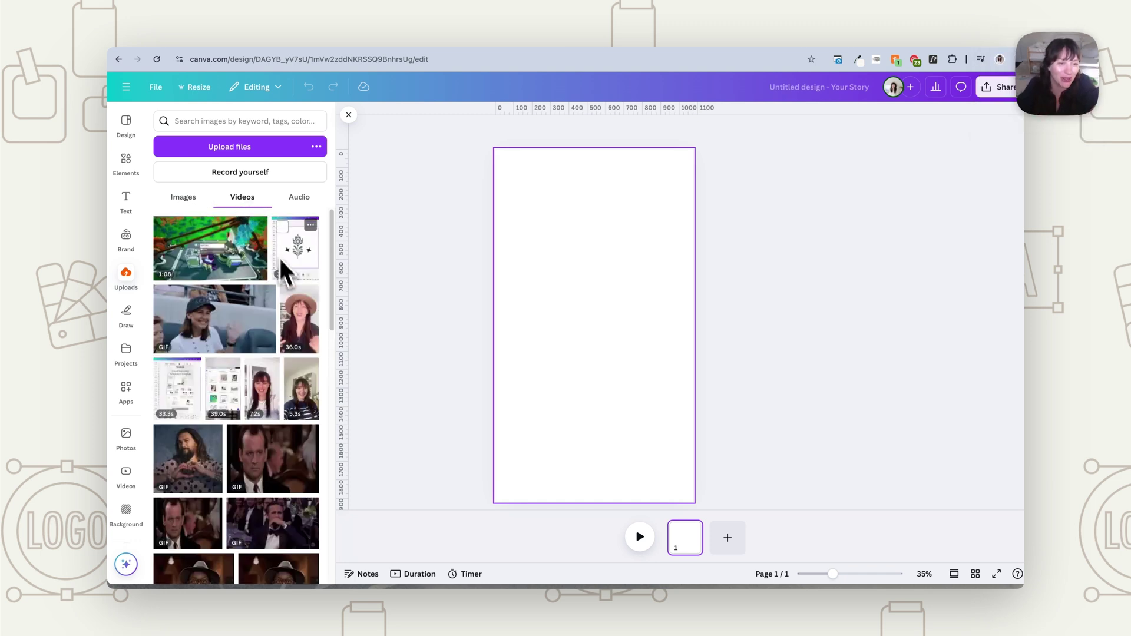
left_click(299, 304)
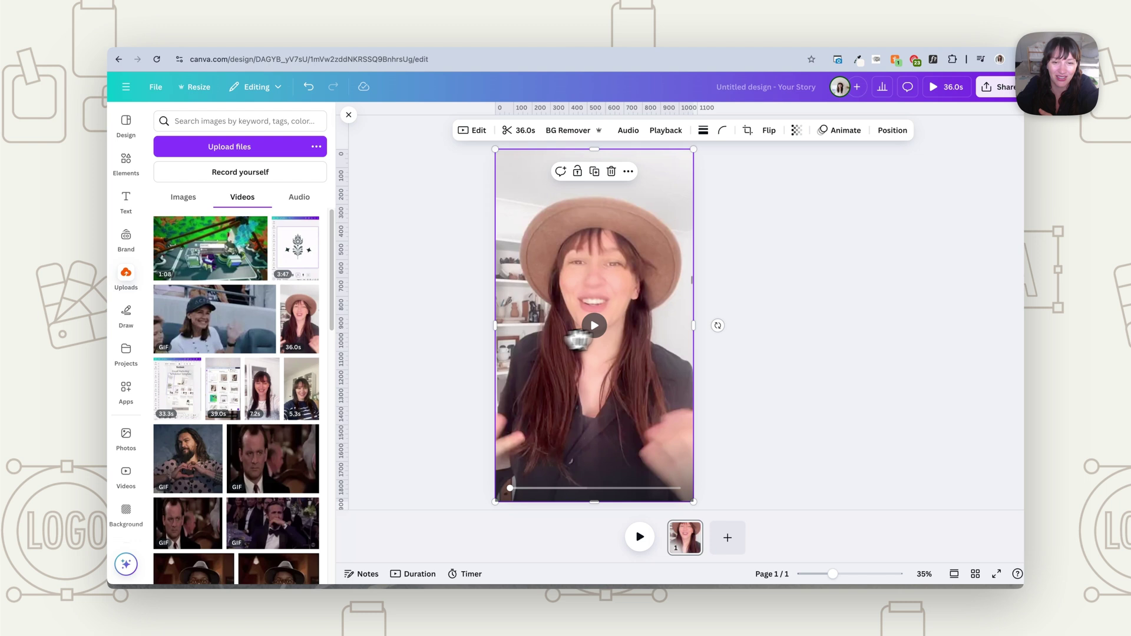
left_click(594, 328)
left_click(592, 330)
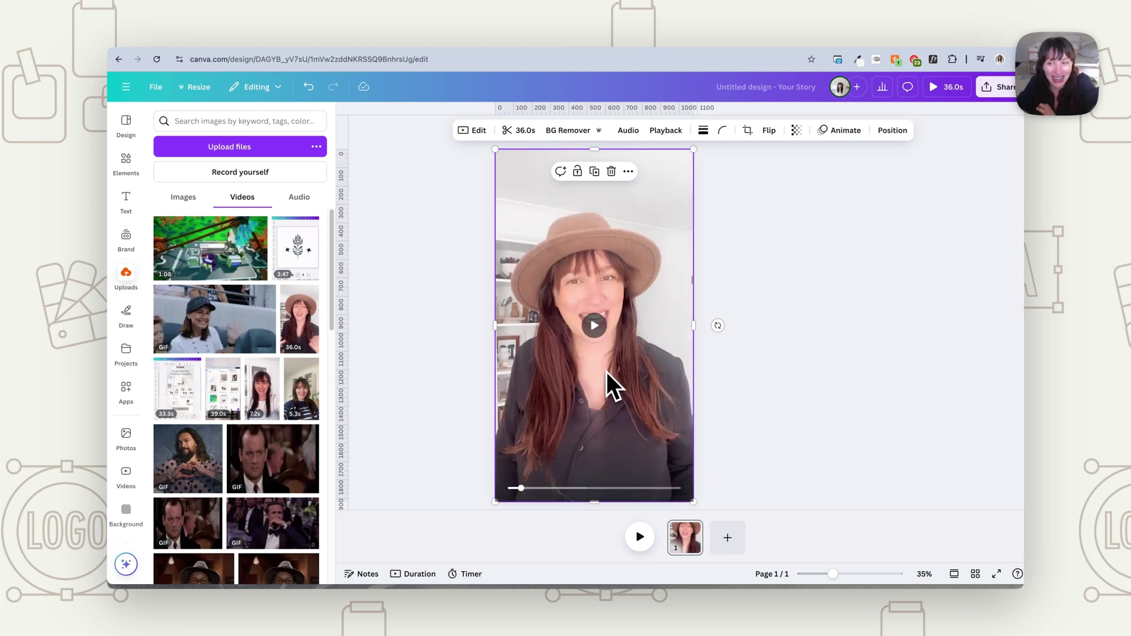
- Generate automatic captions for all videos with audio through Text > Captions
left_click(126, 207)
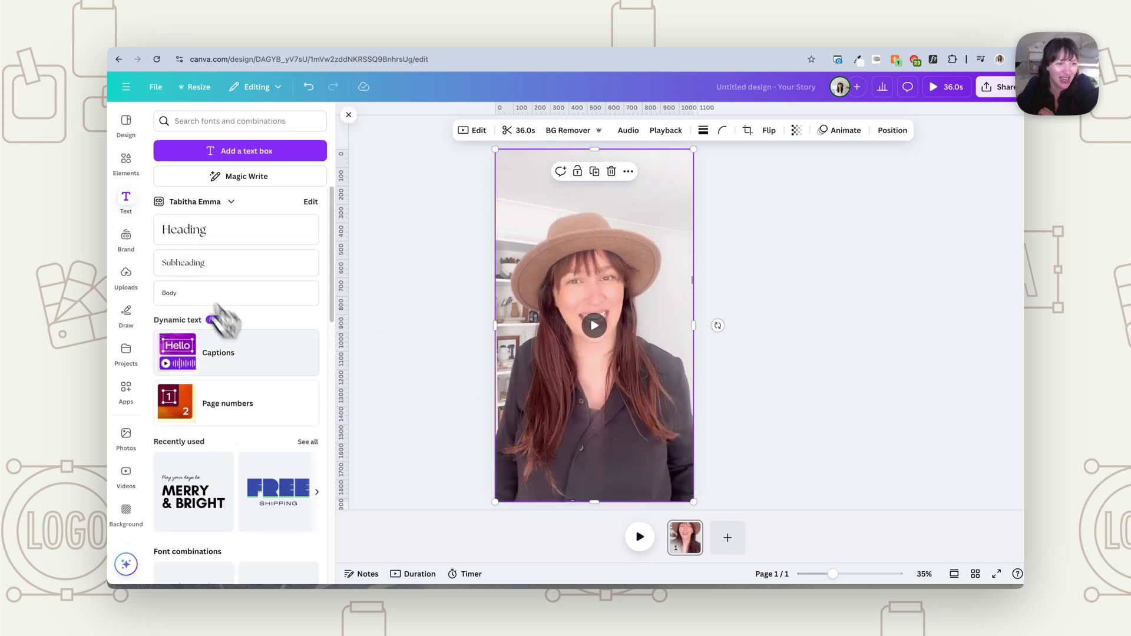
left_click(220, 357)
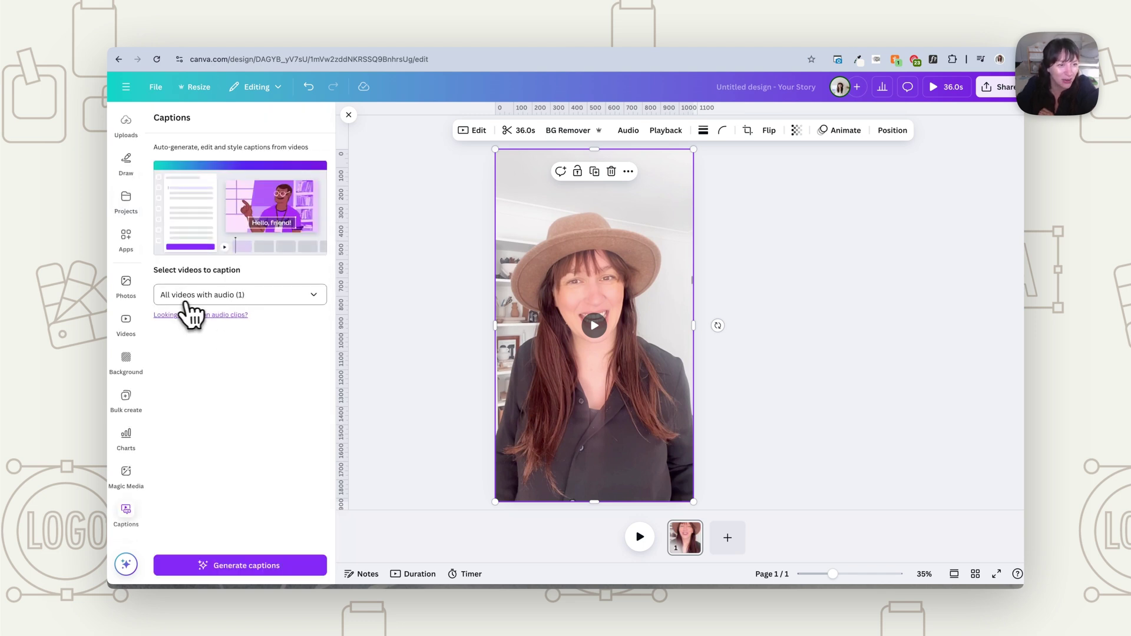
left_click(235, 297)
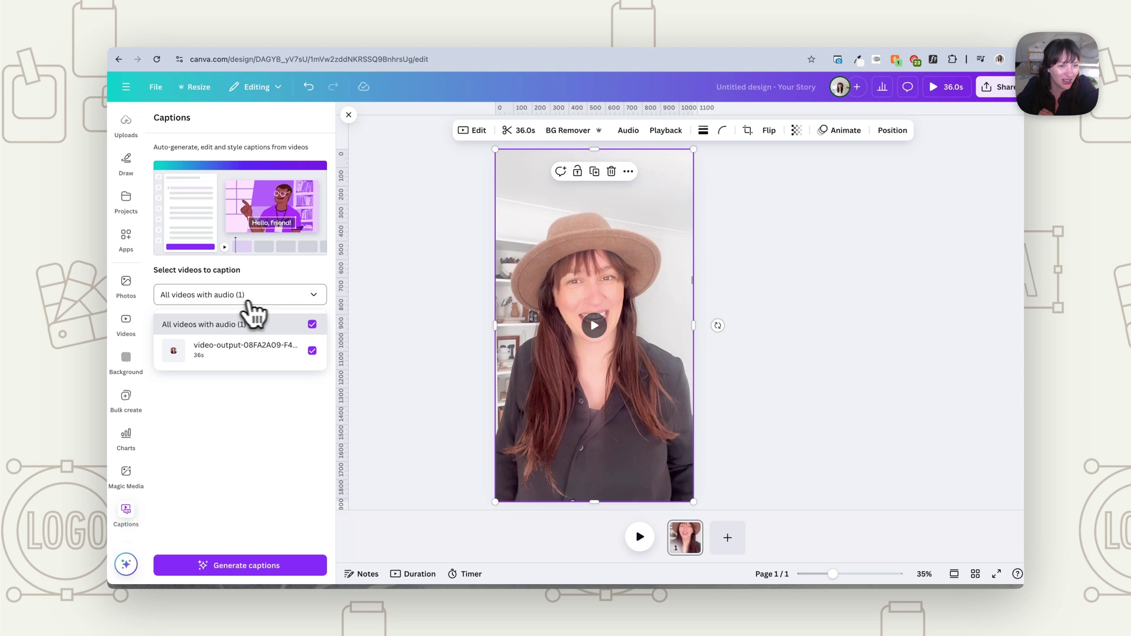
left_click(250, 301)
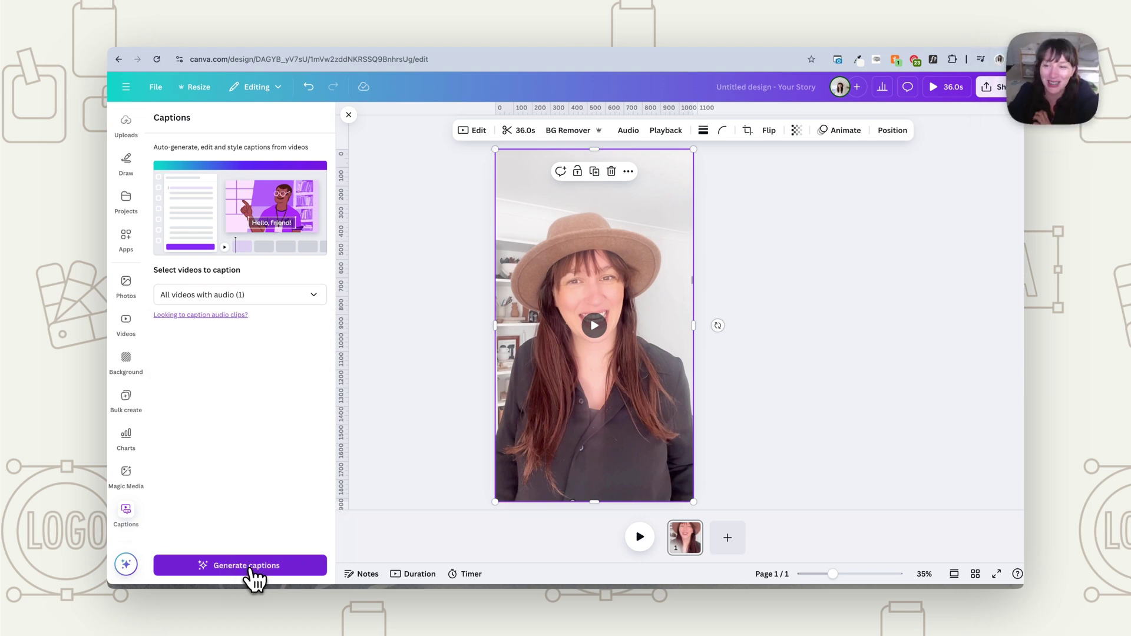
left_click(249, 567)
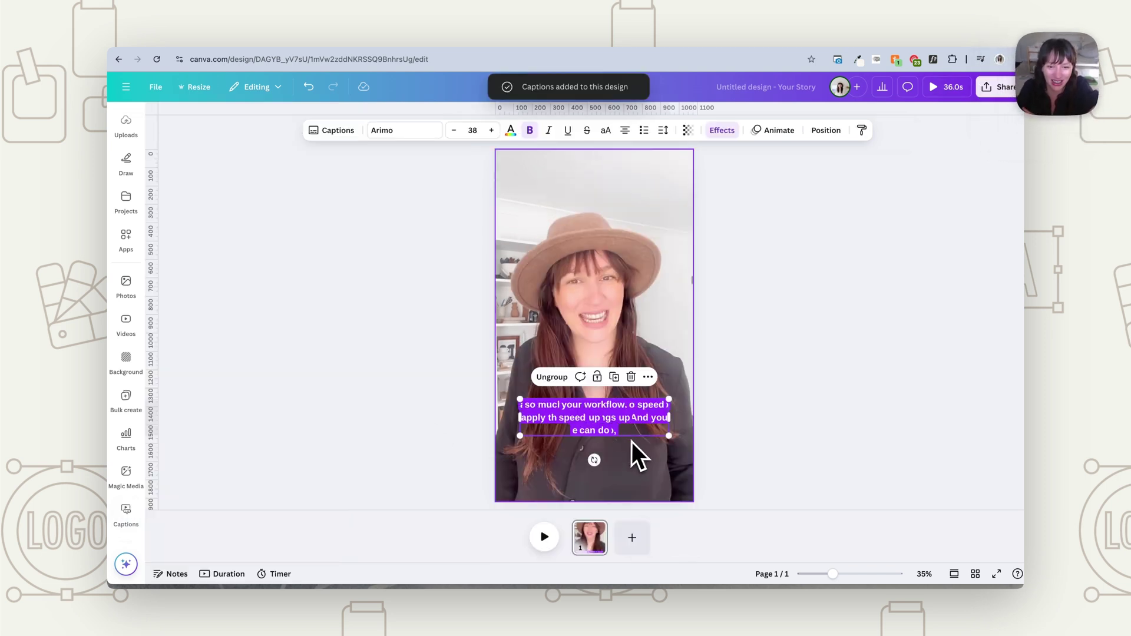
left_click(545, 537)
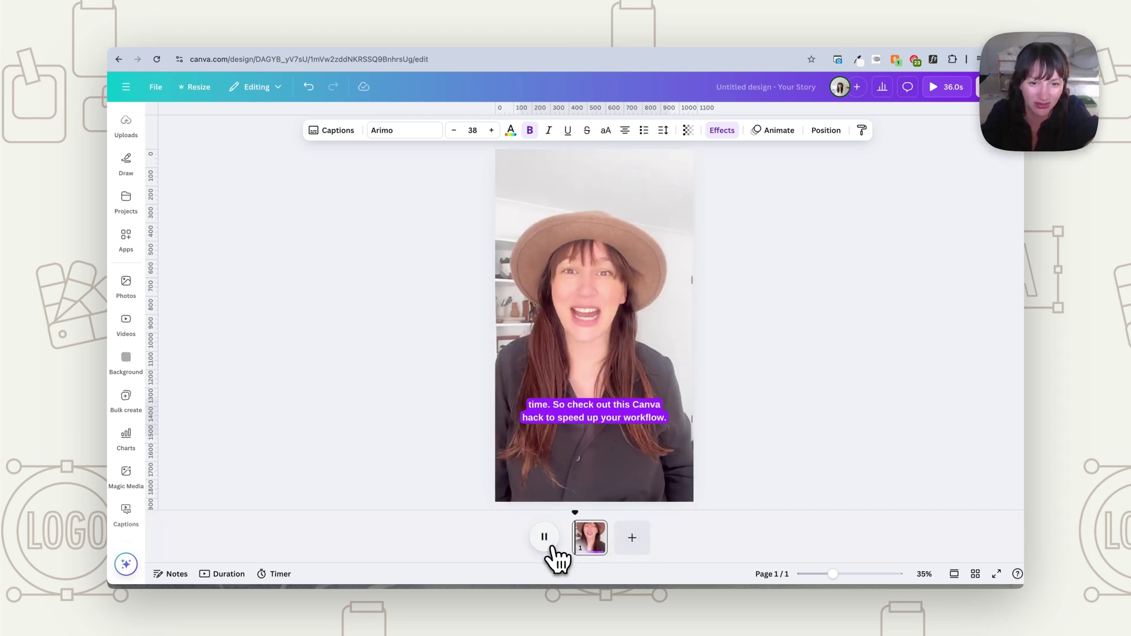
left_click(552, 547)
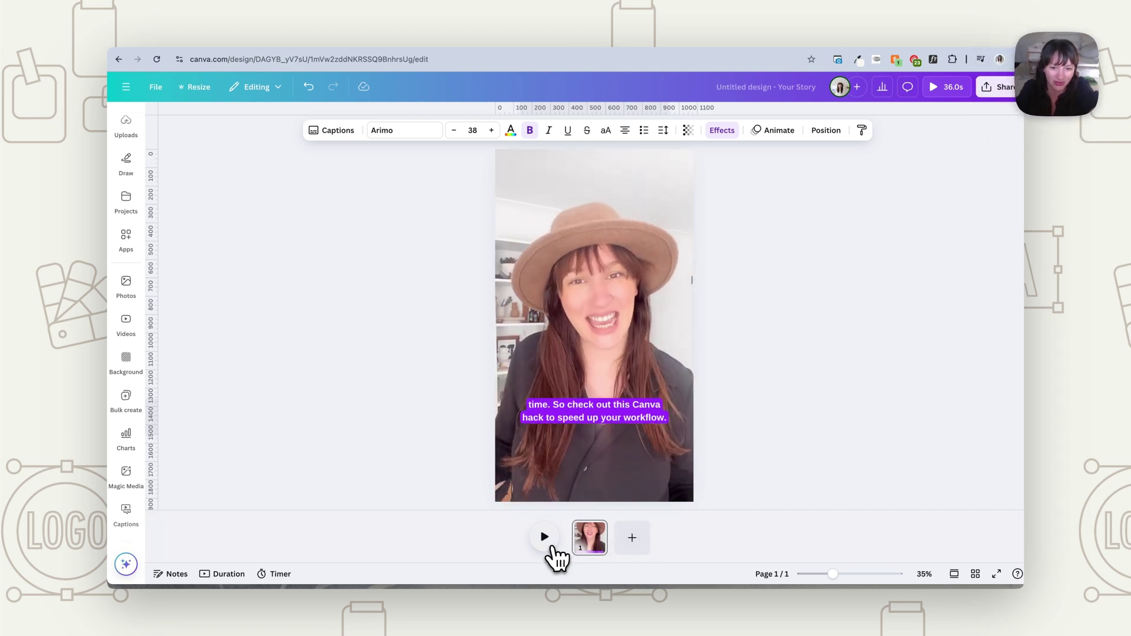
left_click(625, 411)
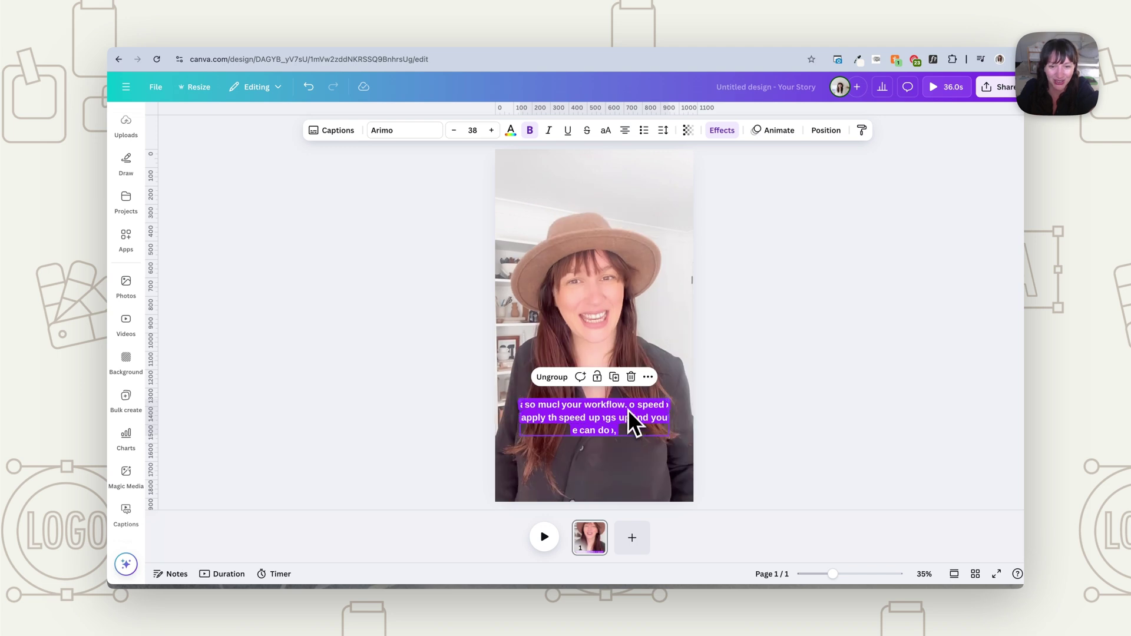
left_click(341, 134)
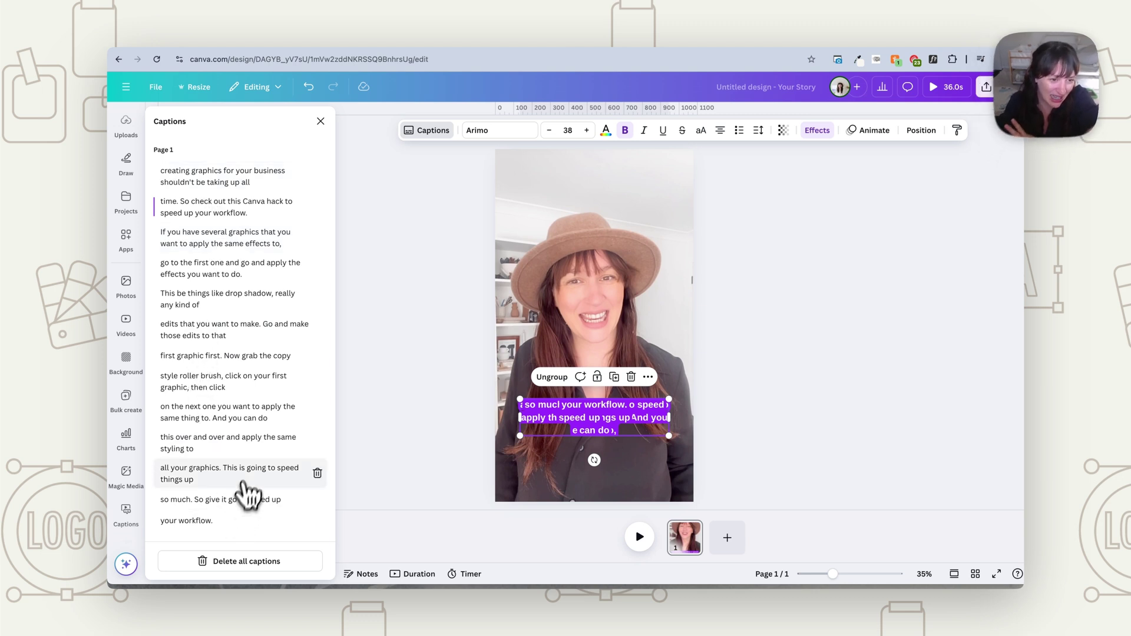
left_click(246, 449)
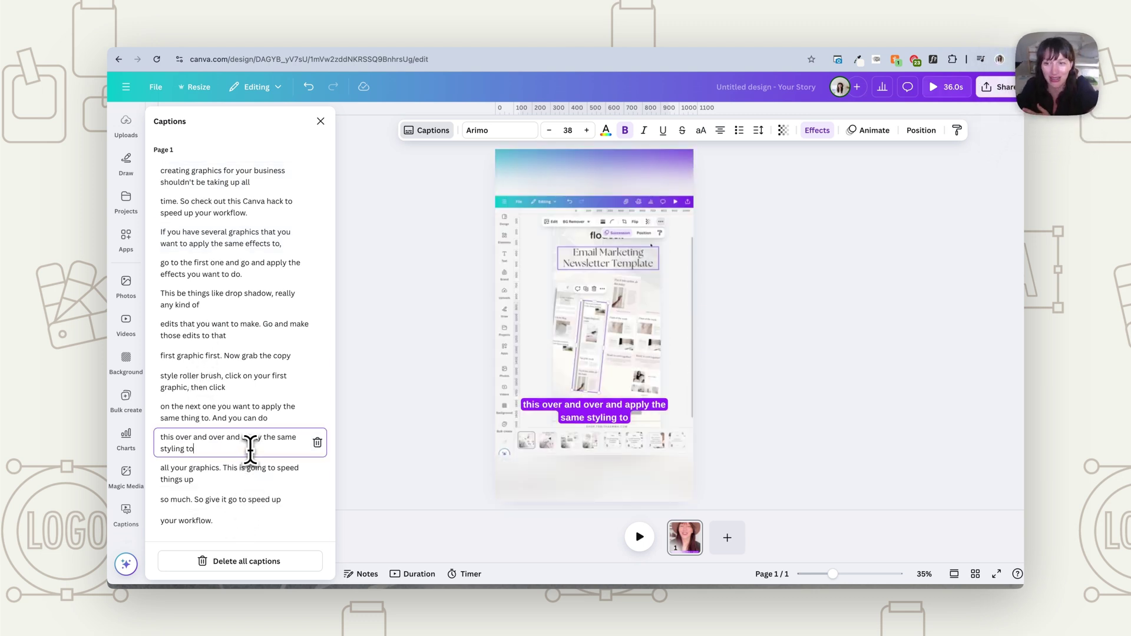
left_click(425, 420)
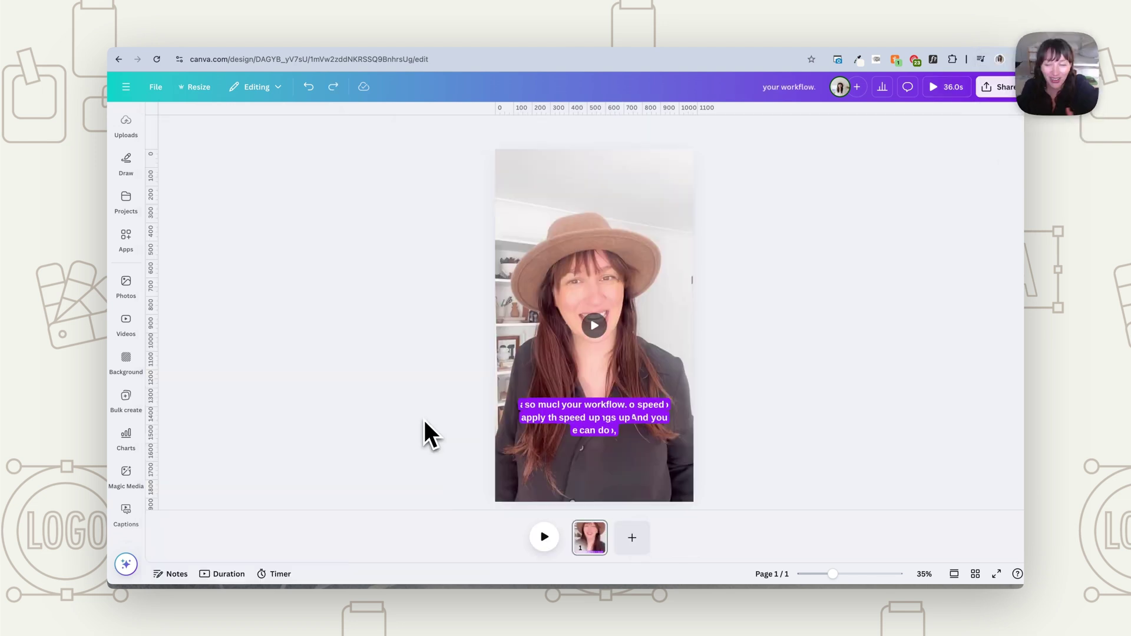
- Select the whole caption group and change its font to Proxima Nova Regular
left_click_drag(406, 364, 682, 461)
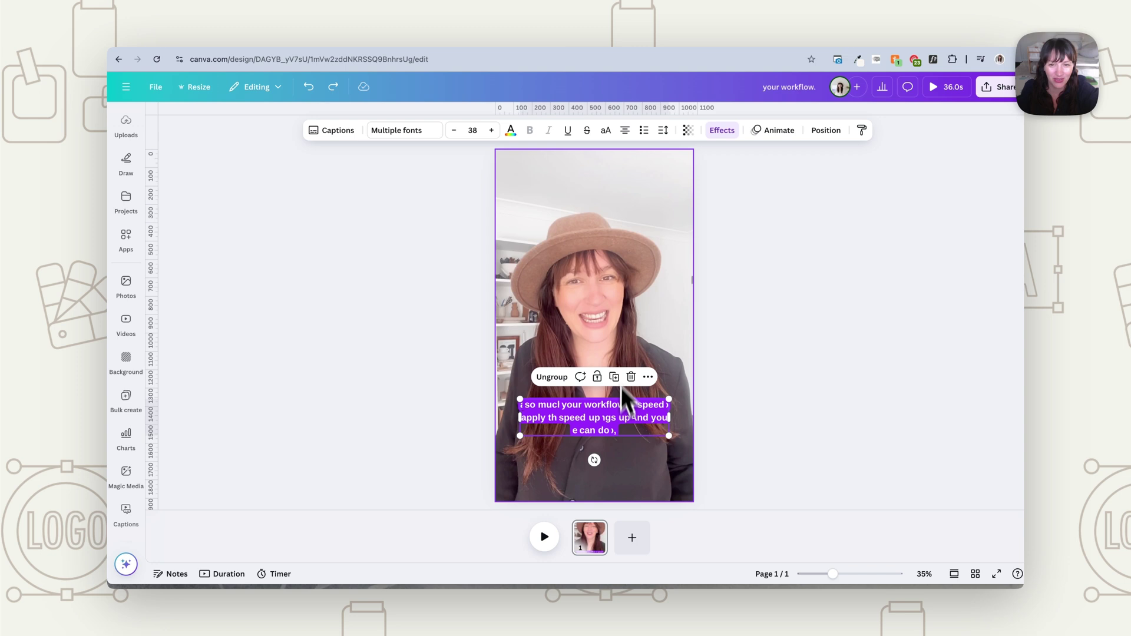
left_click(748, 371)
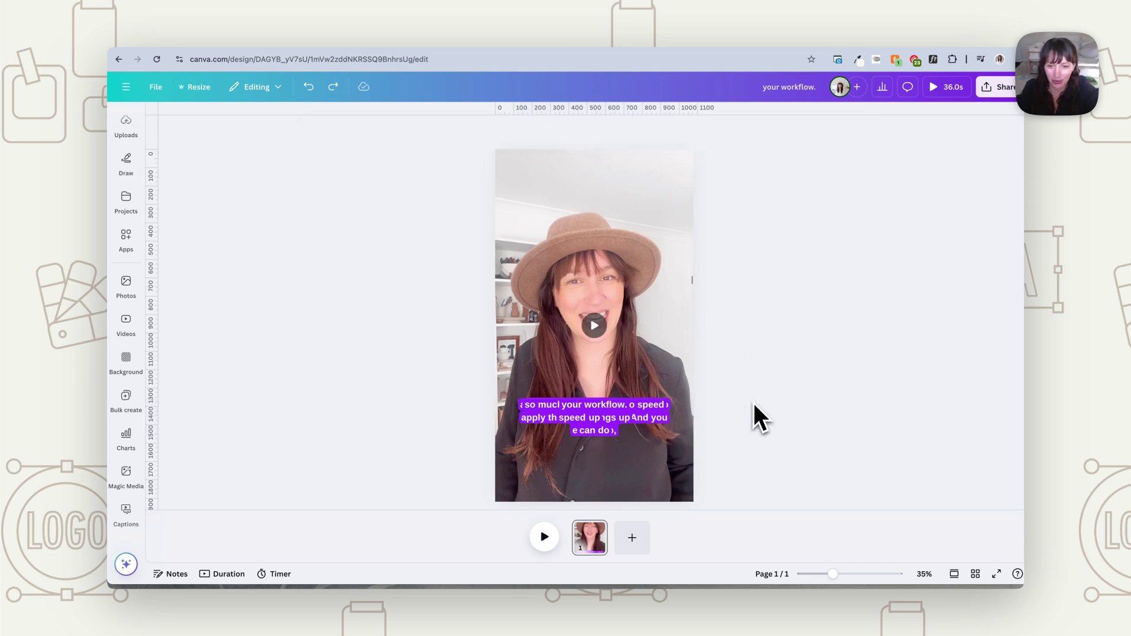
left_click_drag(778, 348, 521, 462)
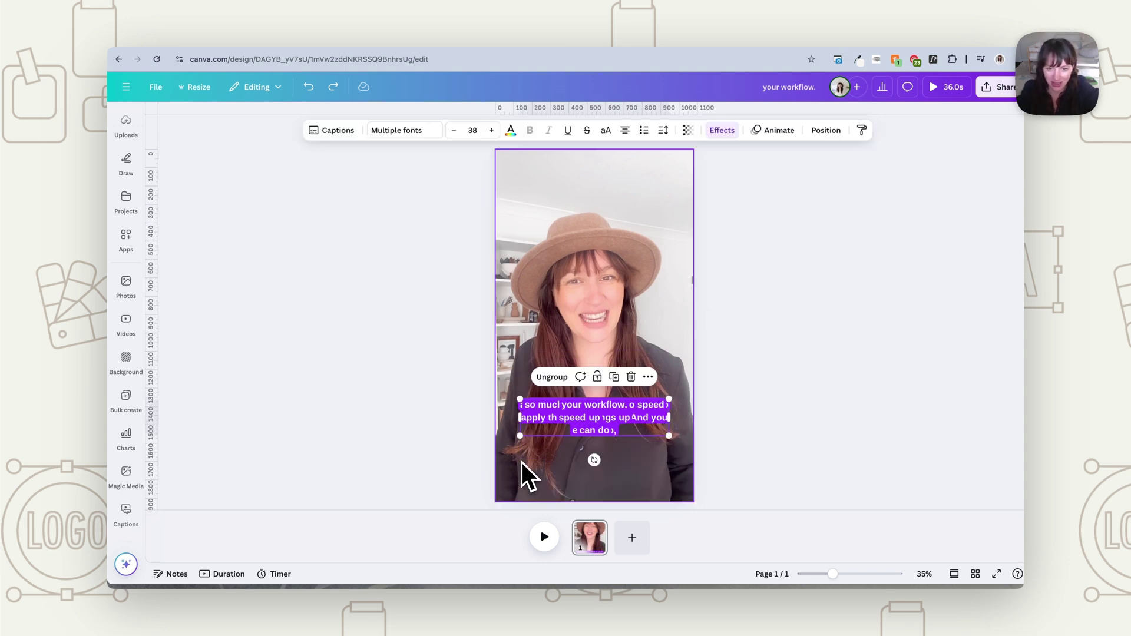
left_click(414, 132)
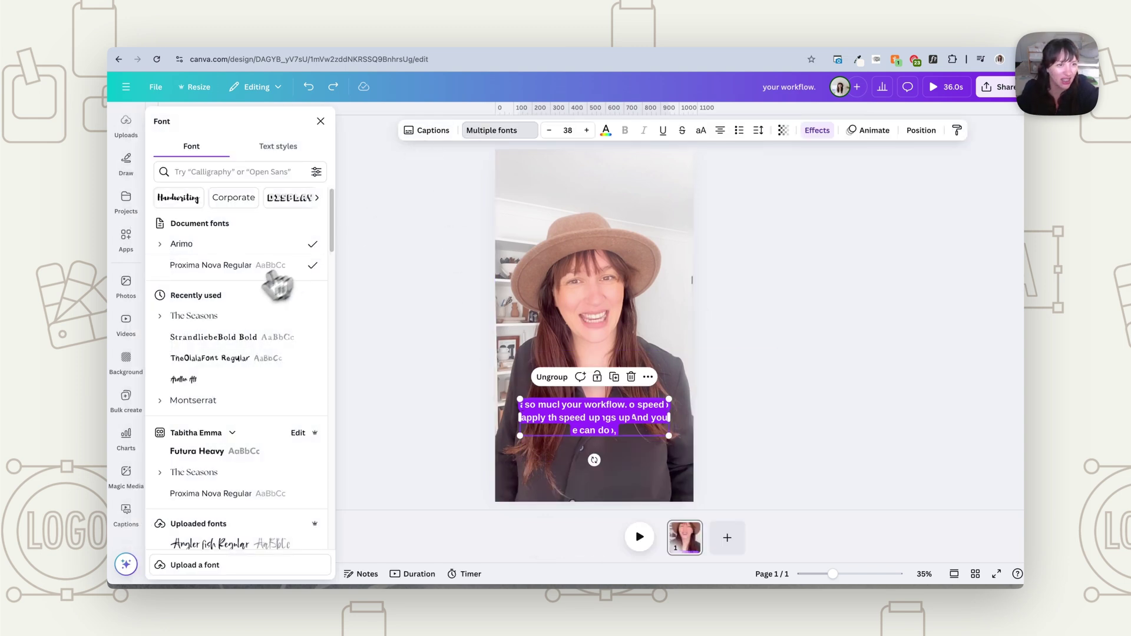
left_click(226, 495)
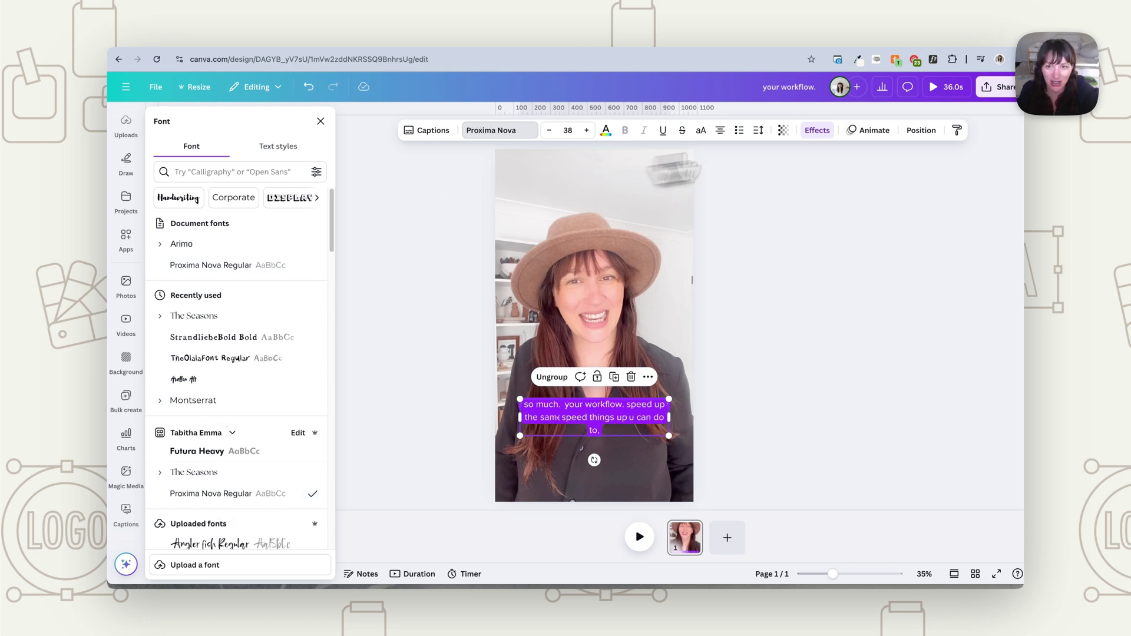
left_click(606, 132)
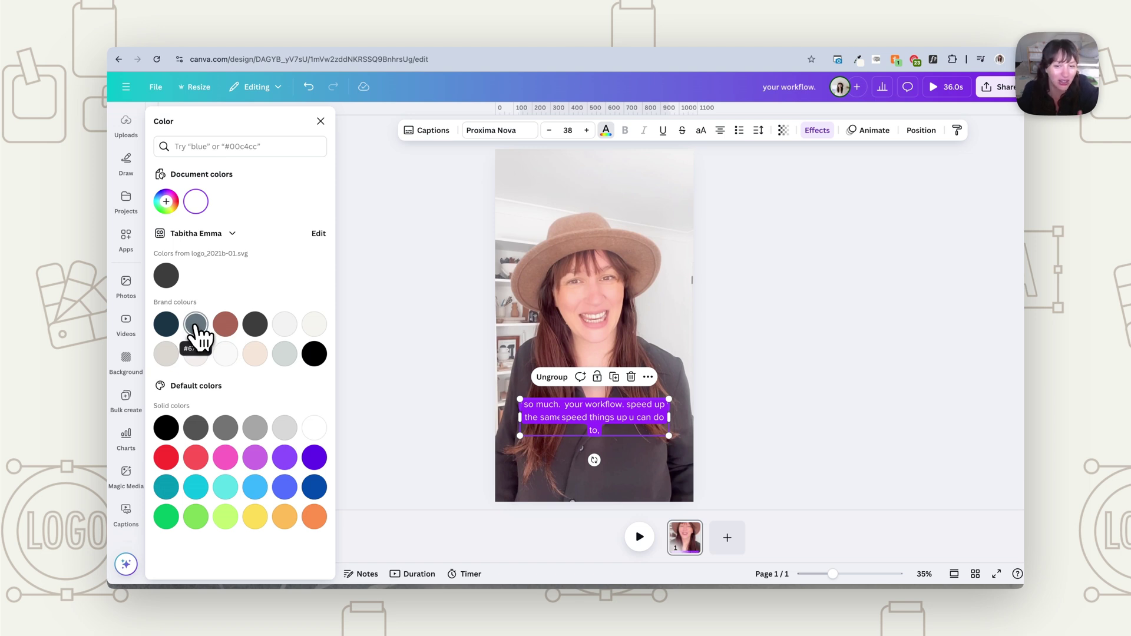
- Make caption text dark navy with light off-white background boxes, roundness 28 and spread 93
left_click(166, 325)
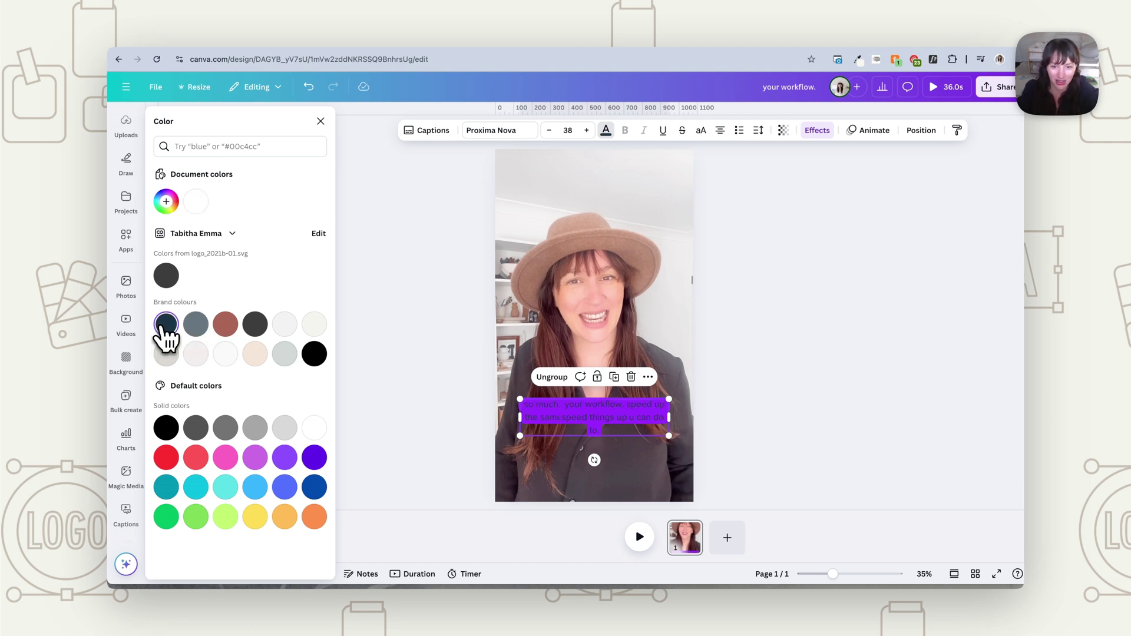
left_click(817, 131)
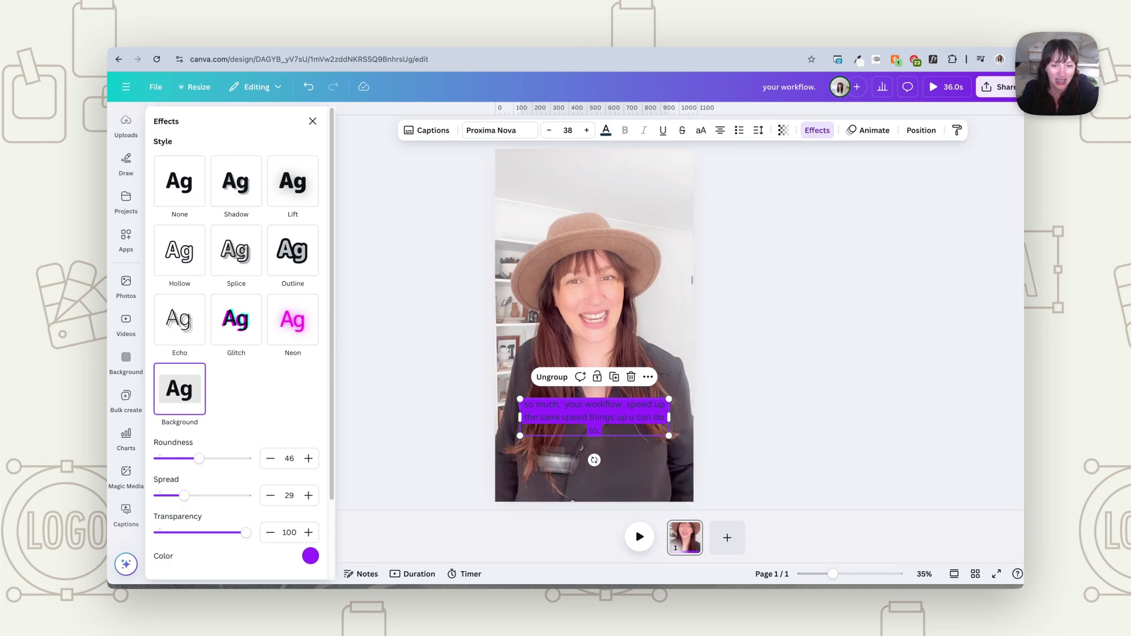
scroll(307, 466, "down", 2)
left_click(311, 462)
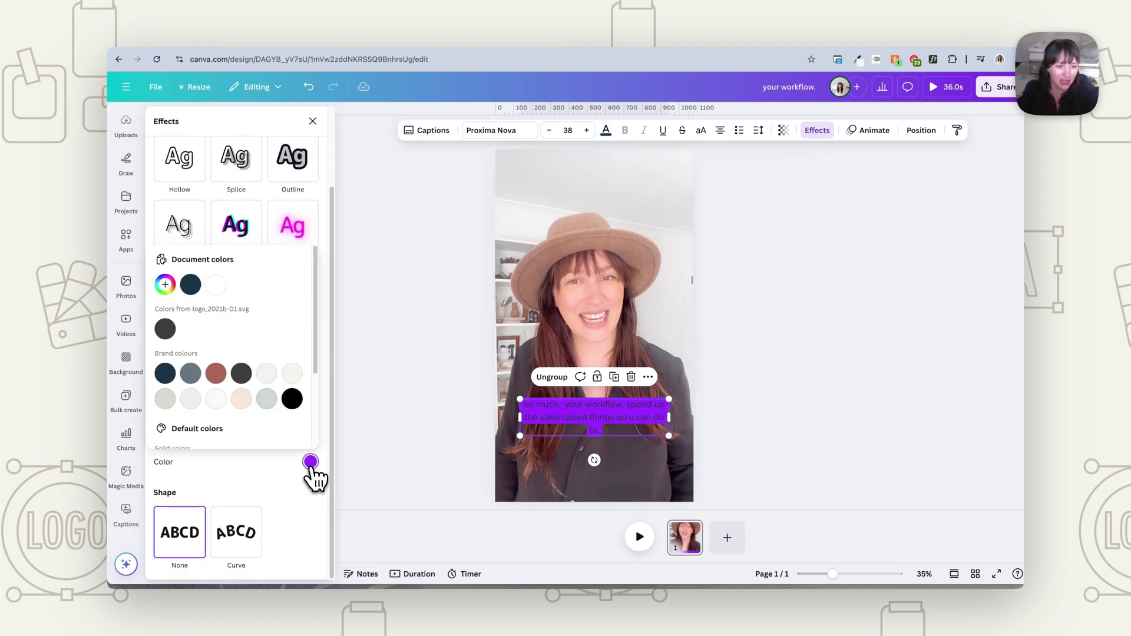
left_click(292, 374)
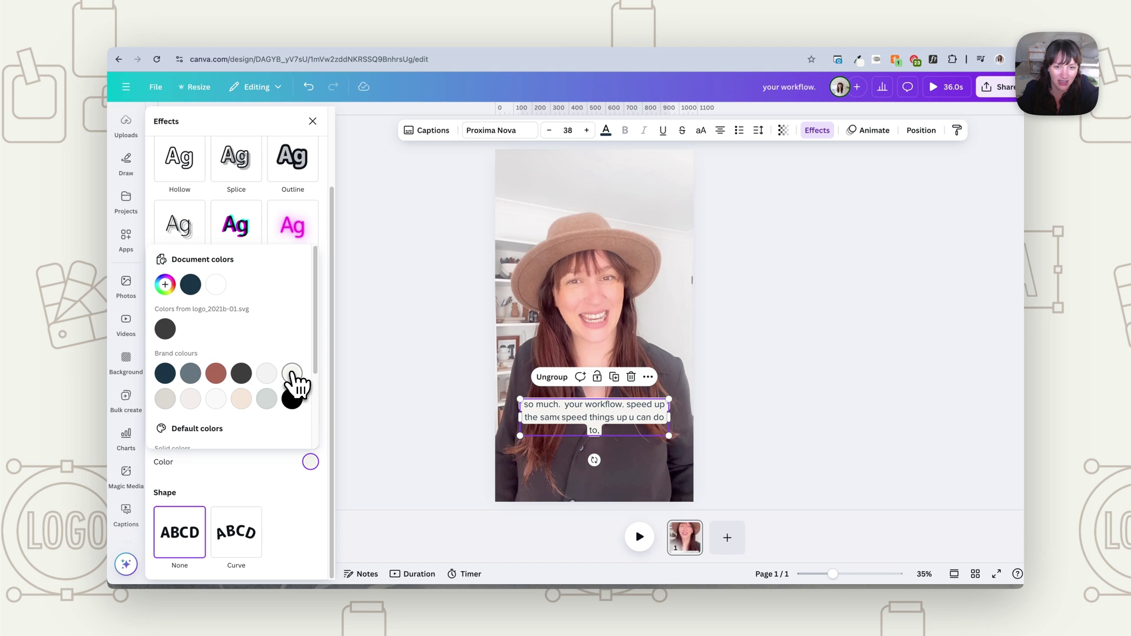
left_click(270, 475)
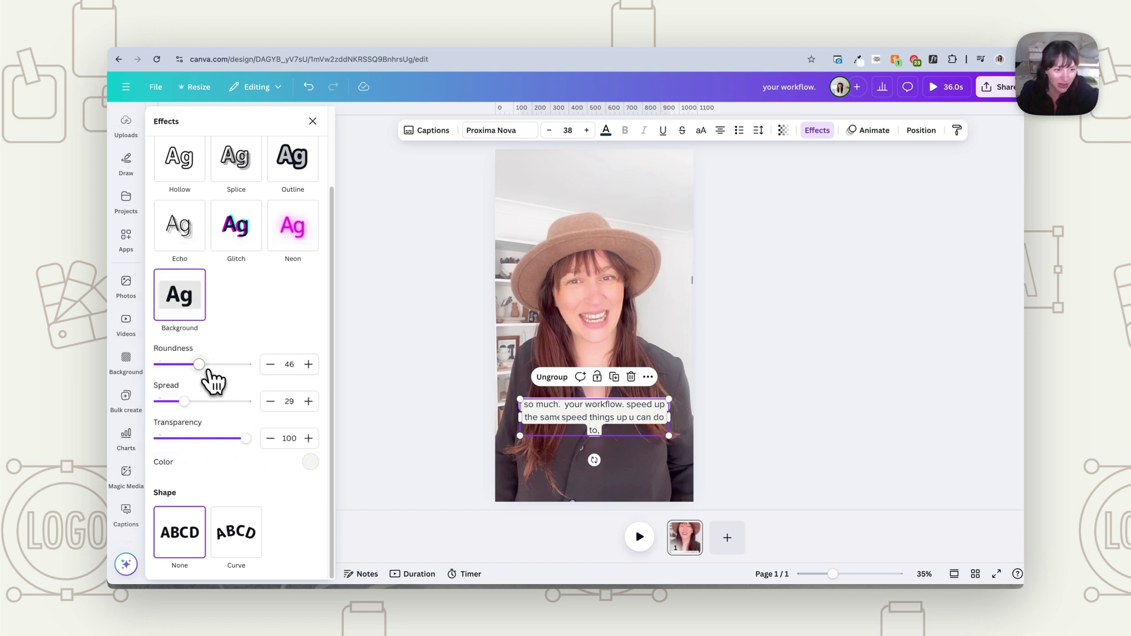
left_click_drag(207, 370, 255, 439)
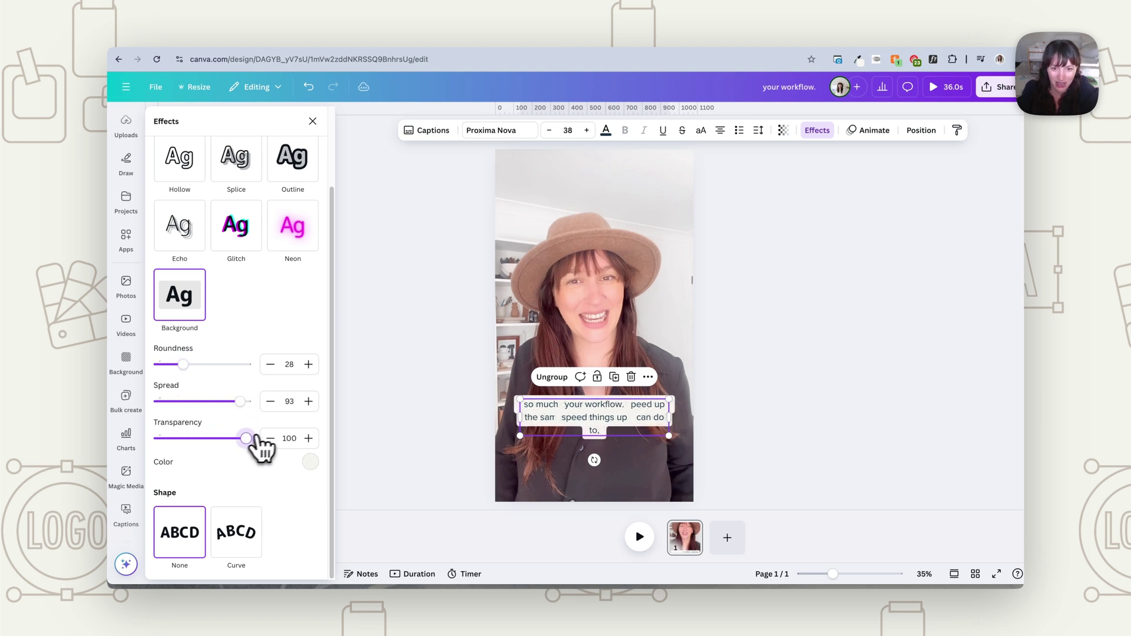
scroll(282, 324, "up", 1)
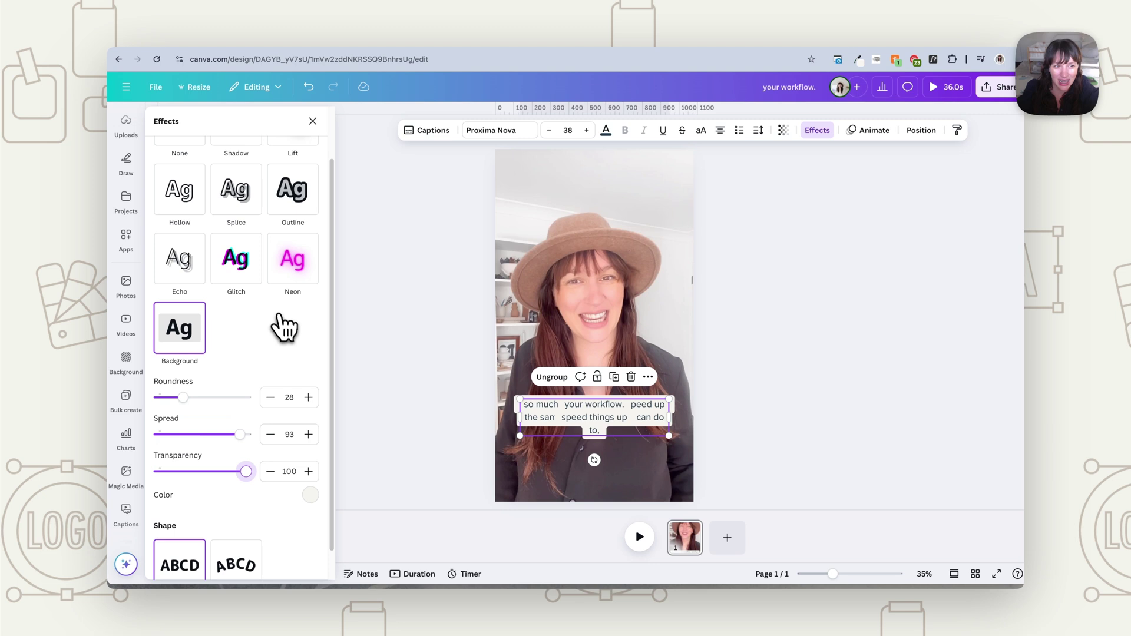
scroll(285, 327, "up", 2)
- Try Lift at intensity 22 and Shadow, then undo back to the light background boxes
left_click(292, 192)
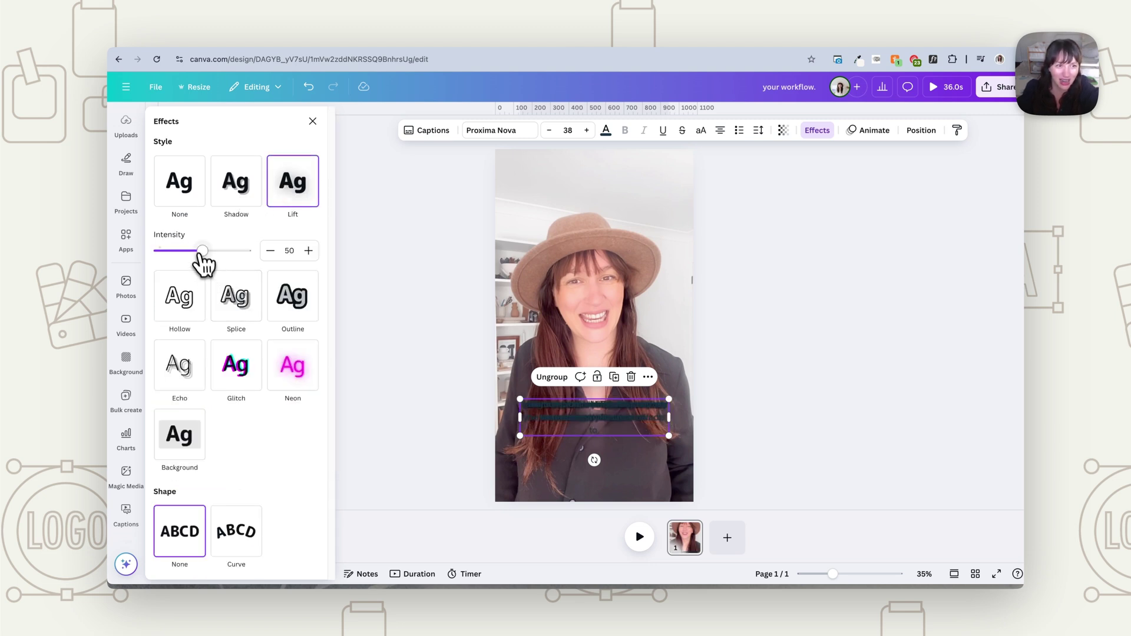
left_click_drag(202, 250, 178, 250)
left_click(229, 204)
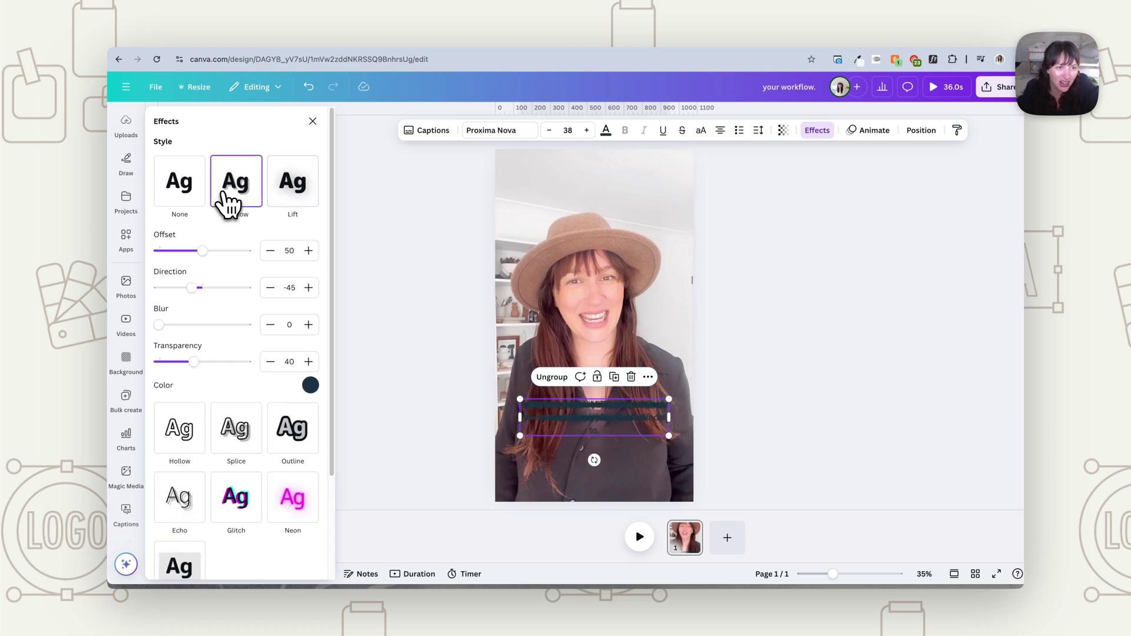
left_click(313, 121)
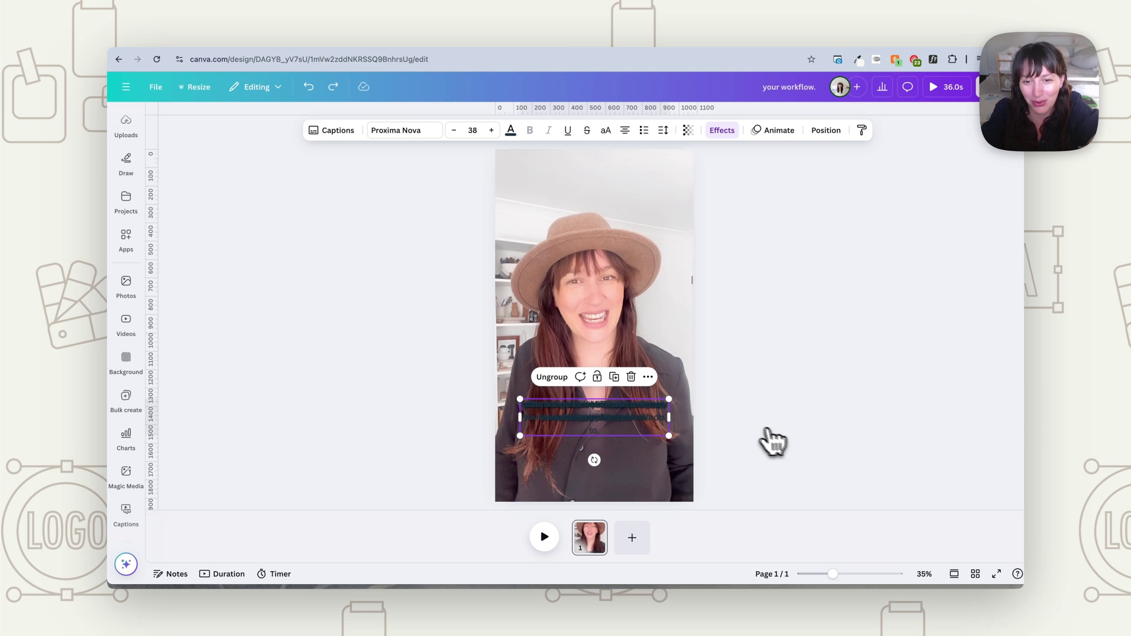
key("super+z")
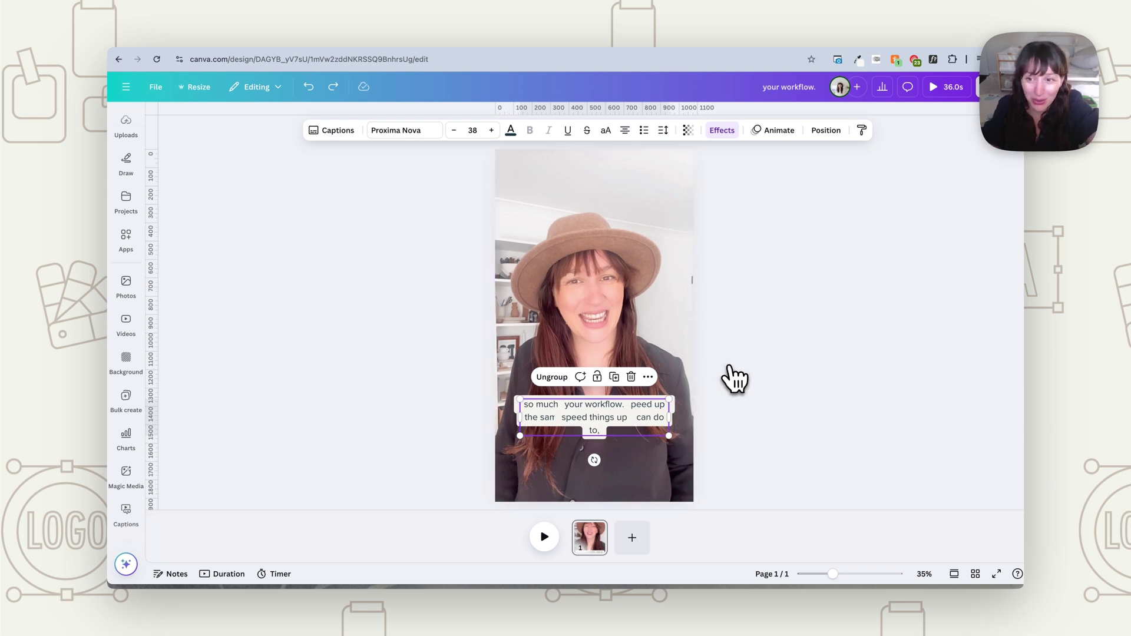
left_click(722, 130)
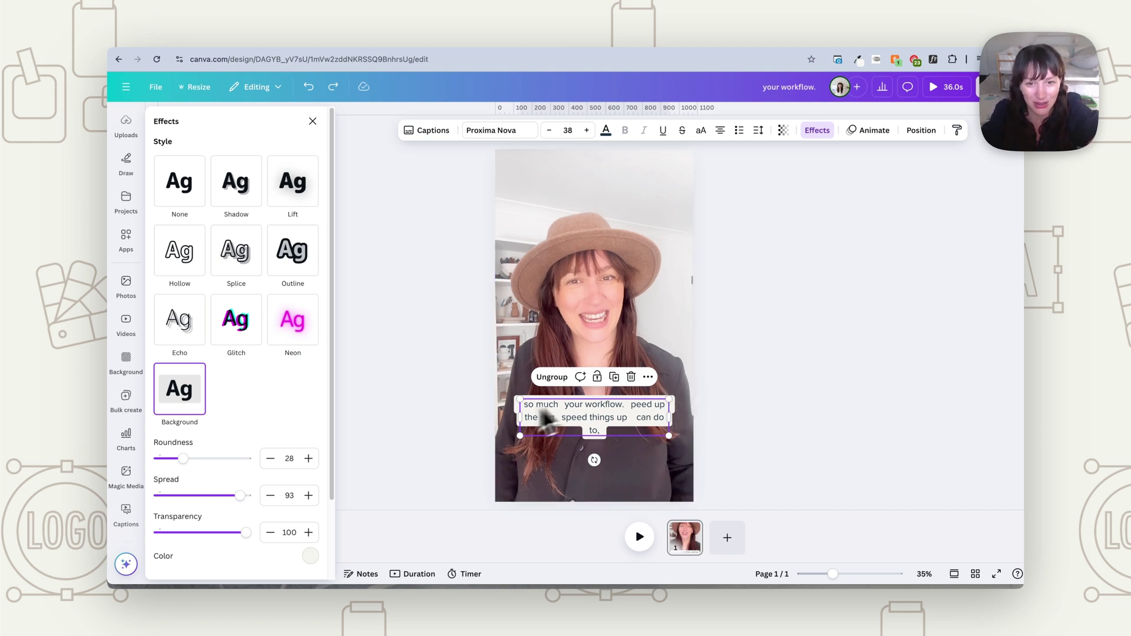
left_click(736, 474)
- Add a square shape from Elements and stretch it into a wide band over the captions
left_click(726, 475)
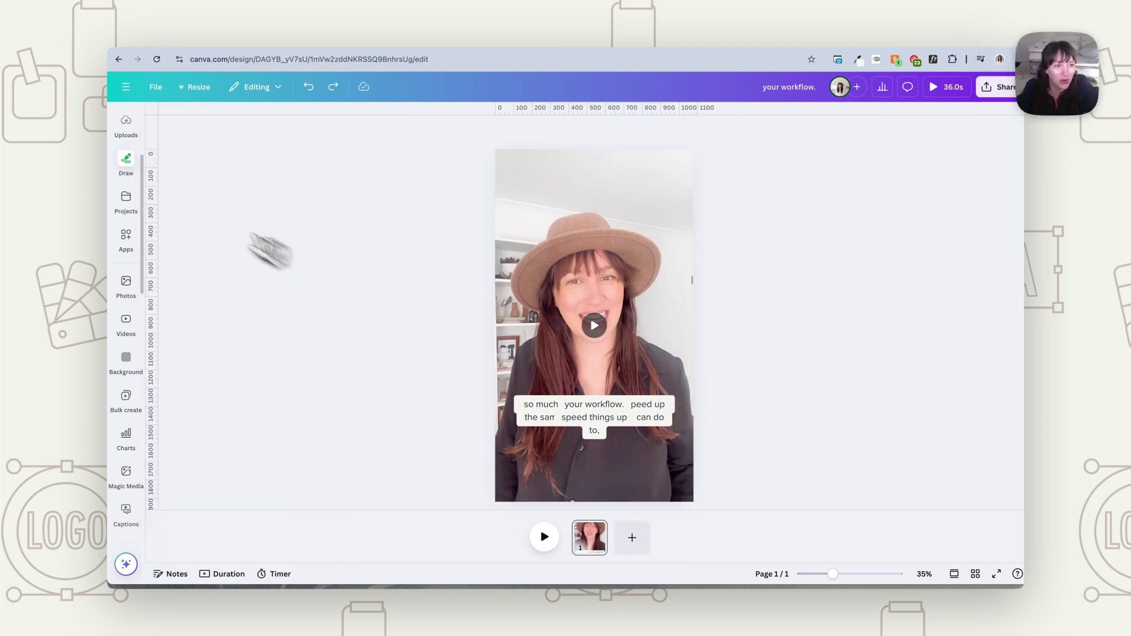
left_click(133, 162)
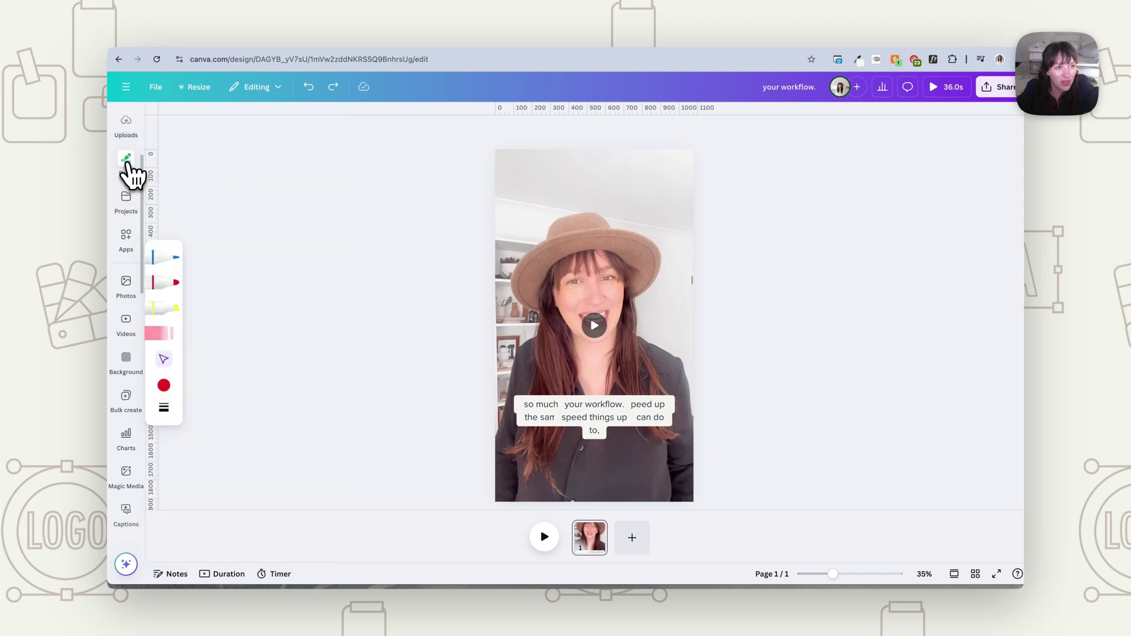
scroll(132, 188, "up", 3)
left_click(126, 171)
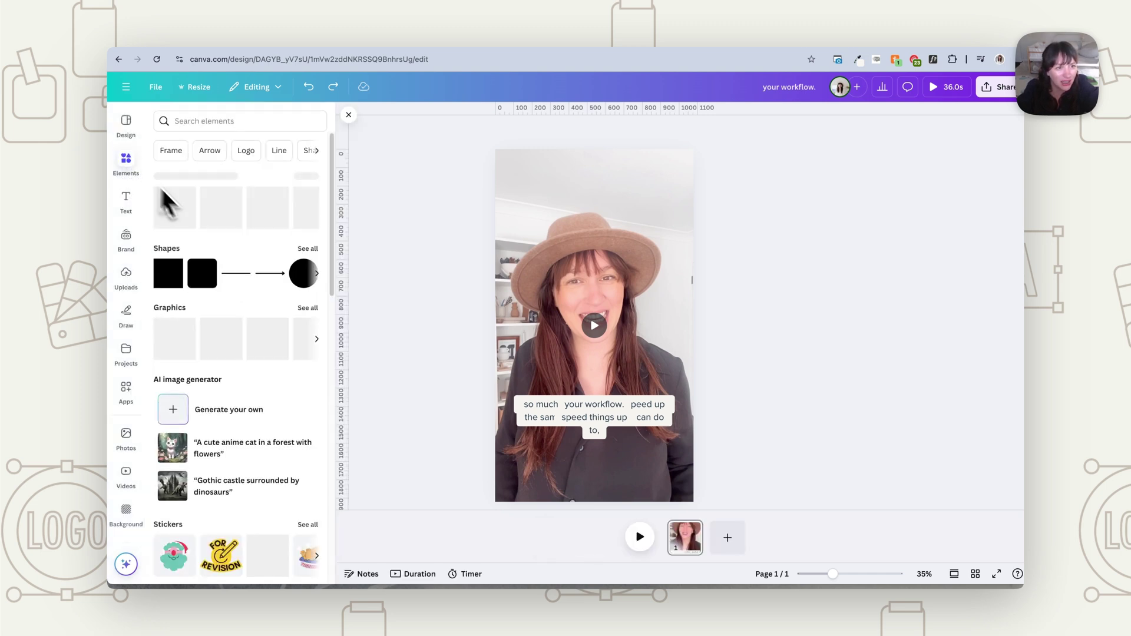
left_click(168, 273)
left_click_drag(615, 334, 531, 412)
left_click_drag(547, 439, 693, 451)
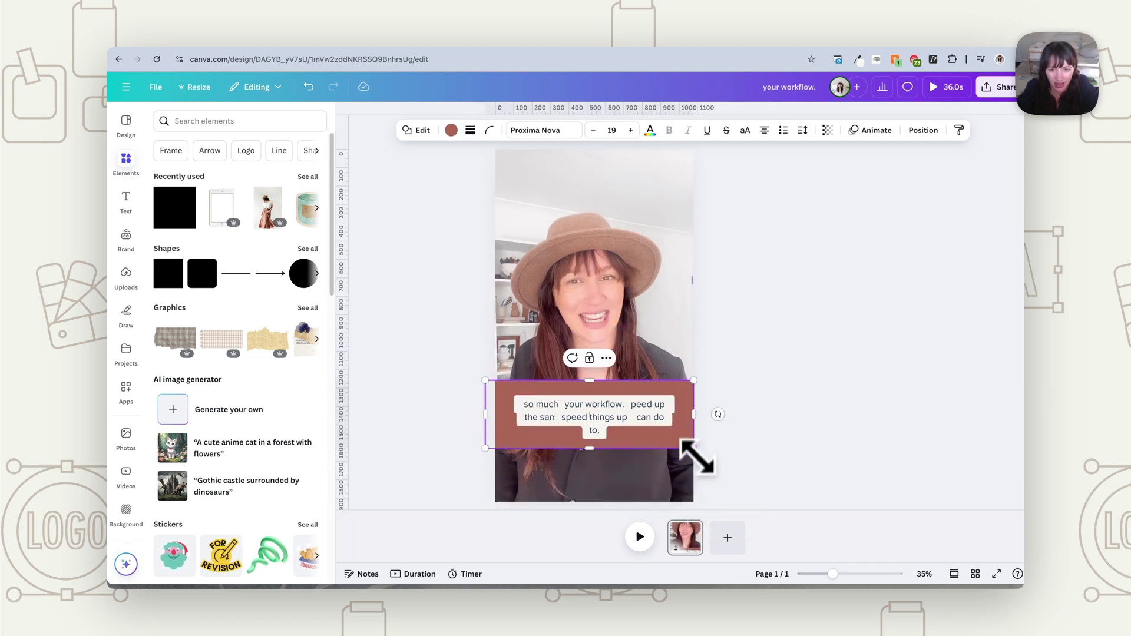
- Colour the band dark navy with transparency 66, then select it with the captions
left_click(451, 130)
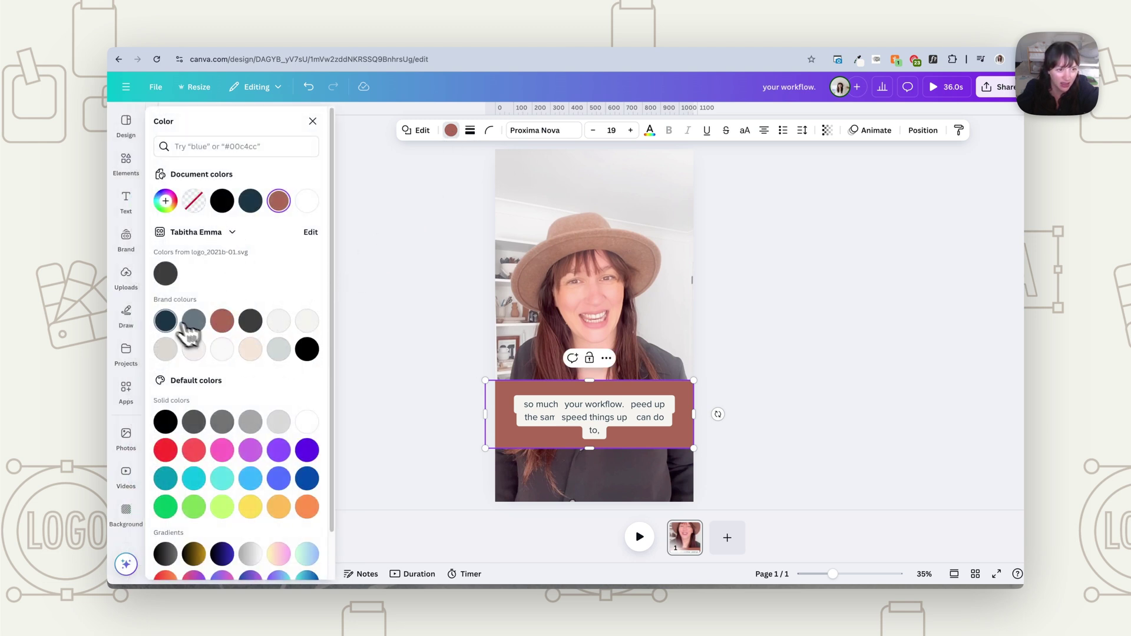
left_click(167, 323)
left_click(827, 130)
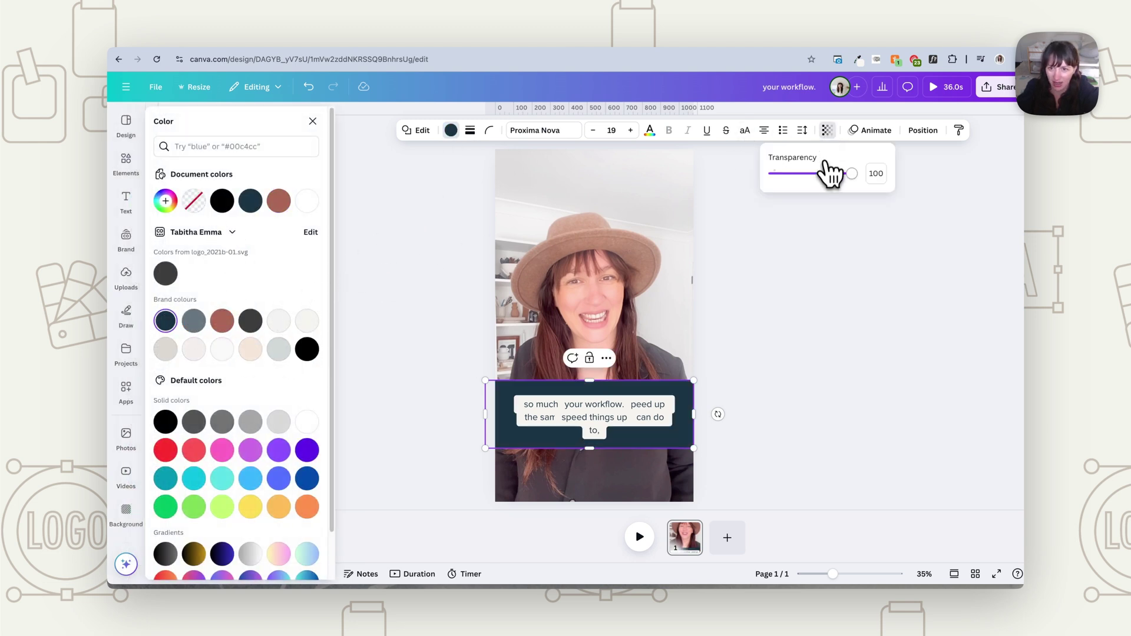
left_click_drag(835, 173, 827, 174)
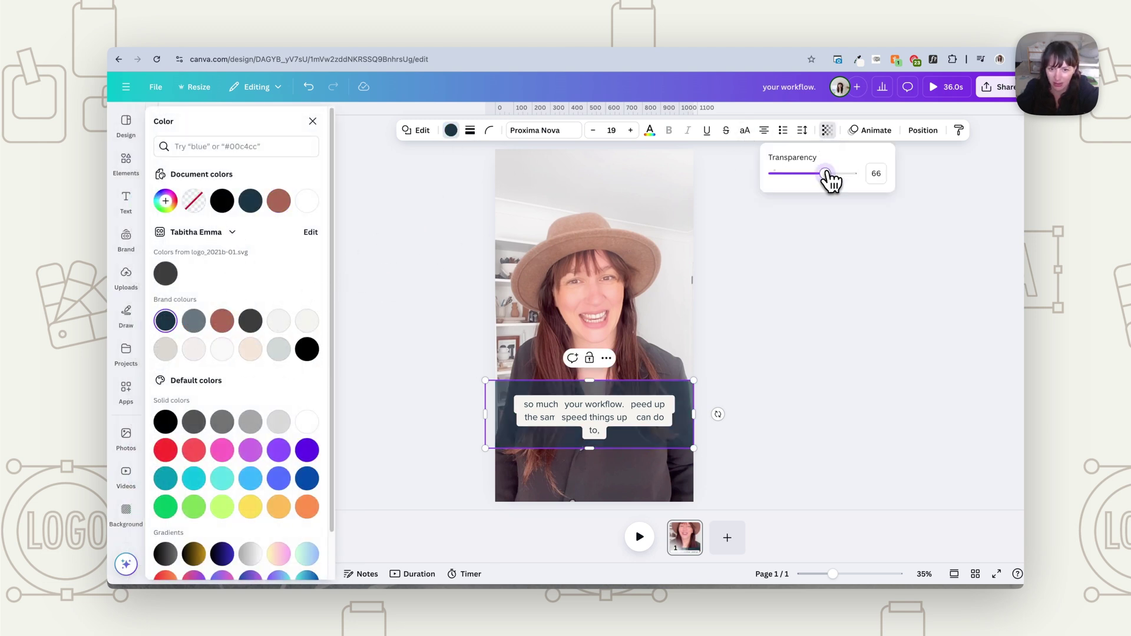
left_click(639, 410)
left_click_drag(727, 402, 513, 437)
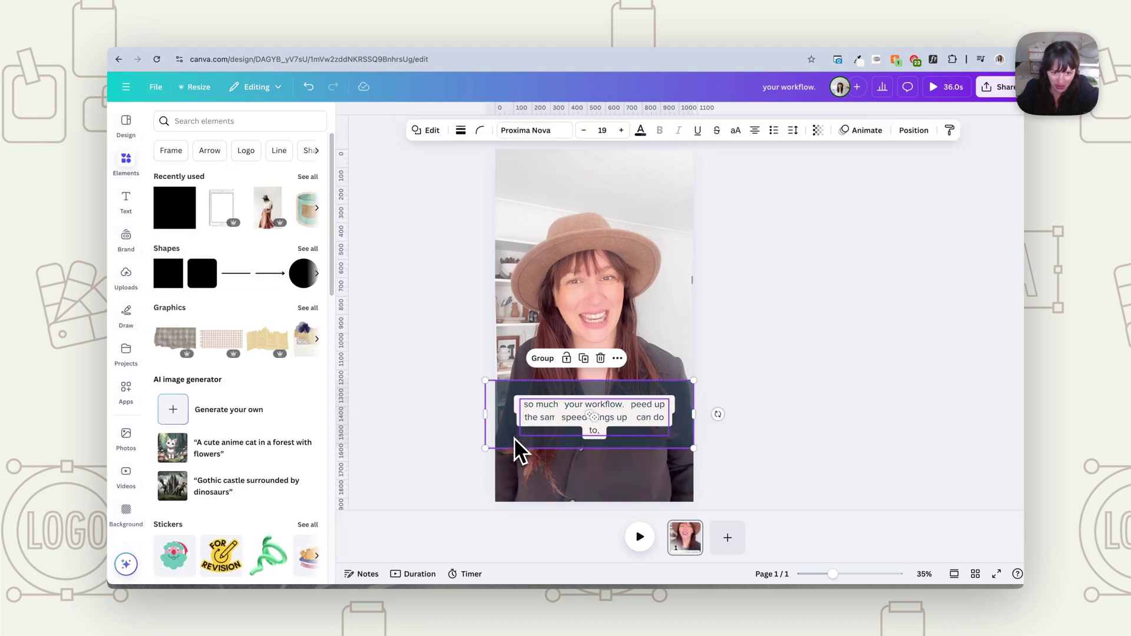
- Select the captions and replace their background boxes with the Lift effect
left_click(604, 388)
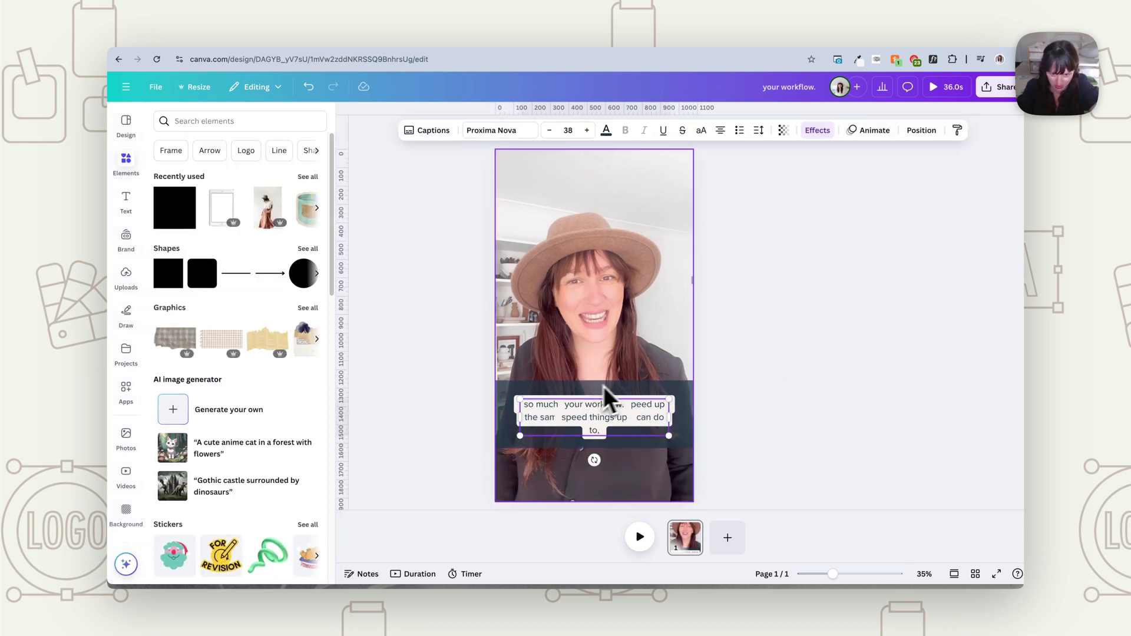
left_click(819, 383)
left_click_drag(740, 374, 507, 442)
left_click(681, 389)
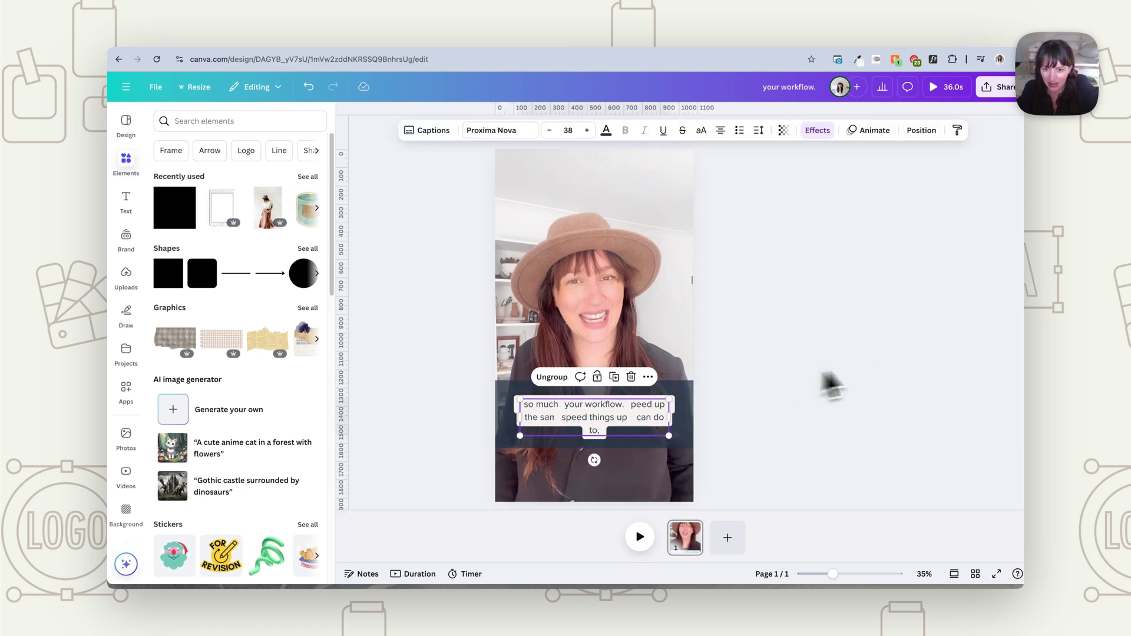
left_click(816, 132)
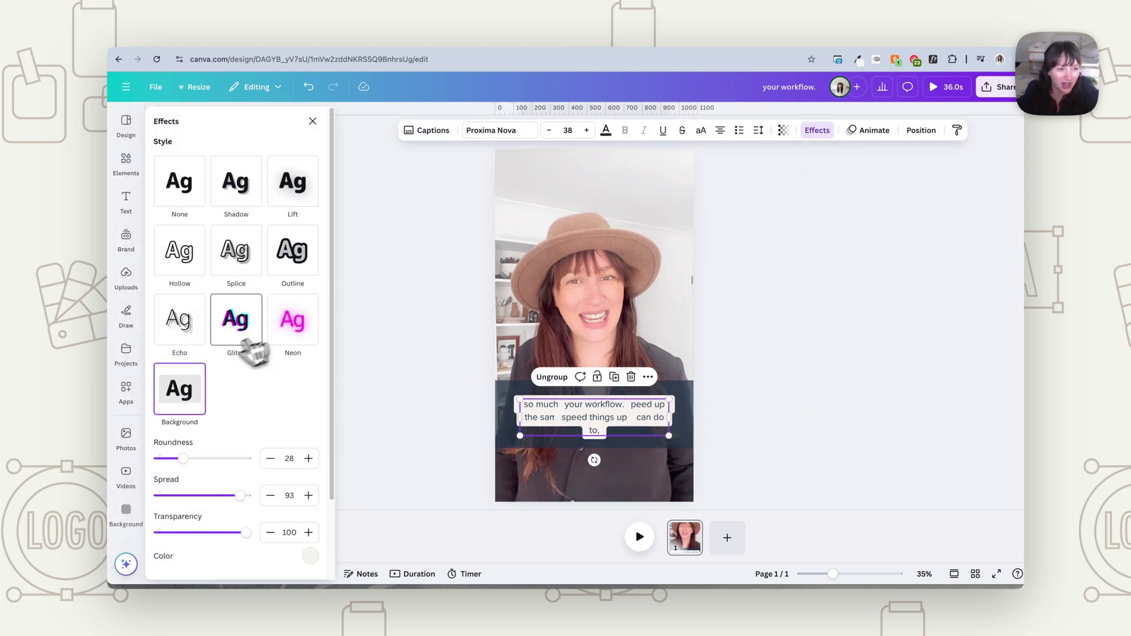
left_click(183, 209)
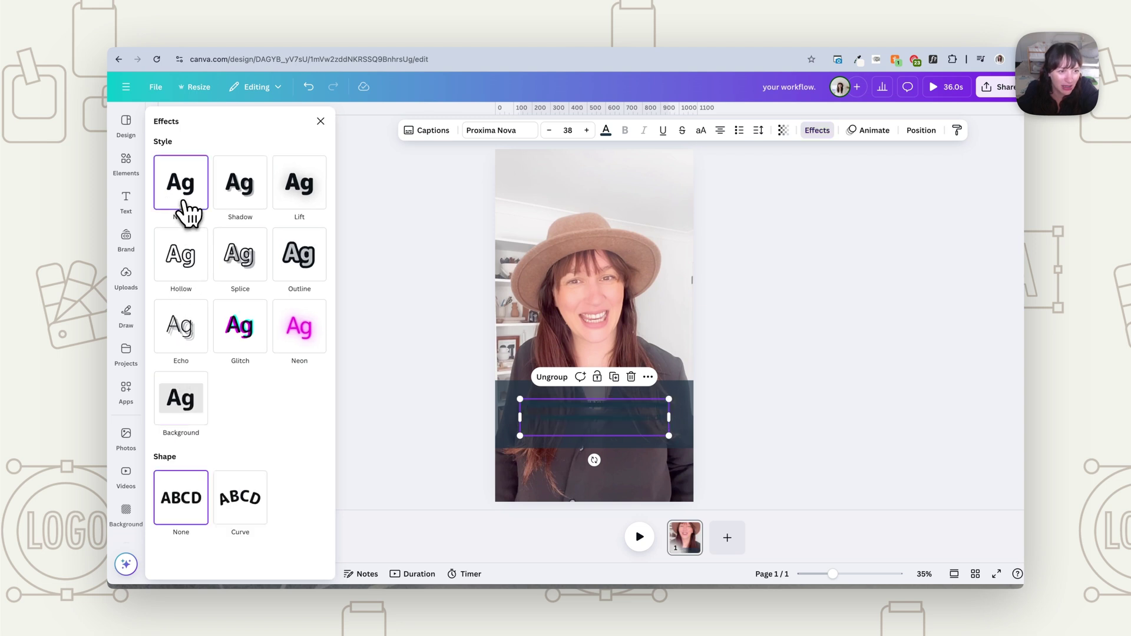
left_click(303, 191)
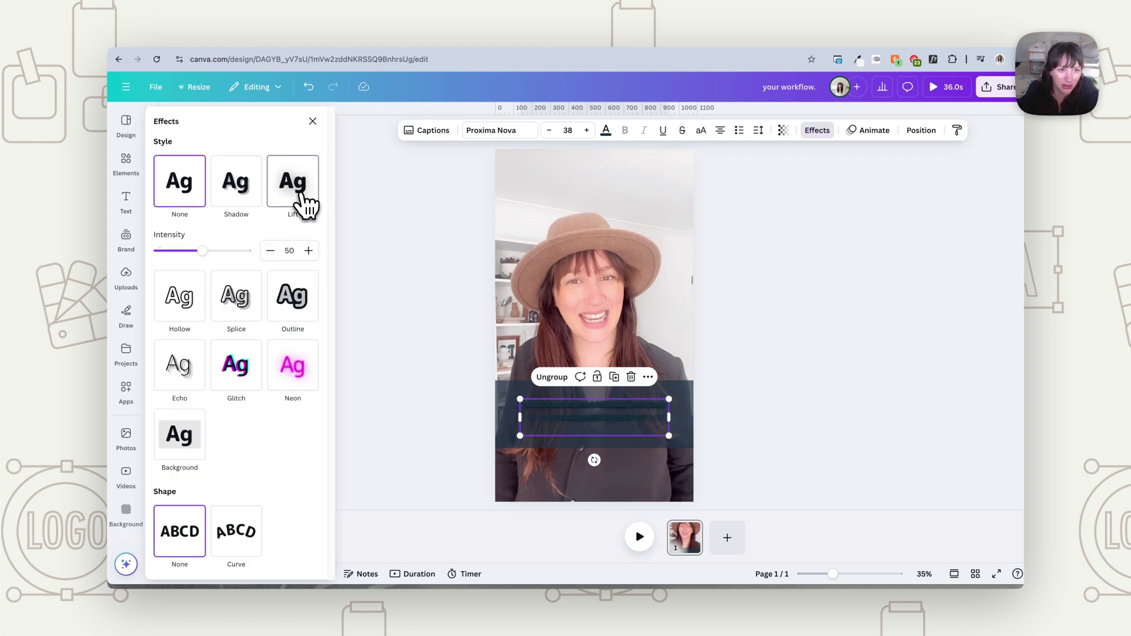
- Make the caption text light off-white and play the reel to preview it
left_click(606, 130)
left_click(284, 324)
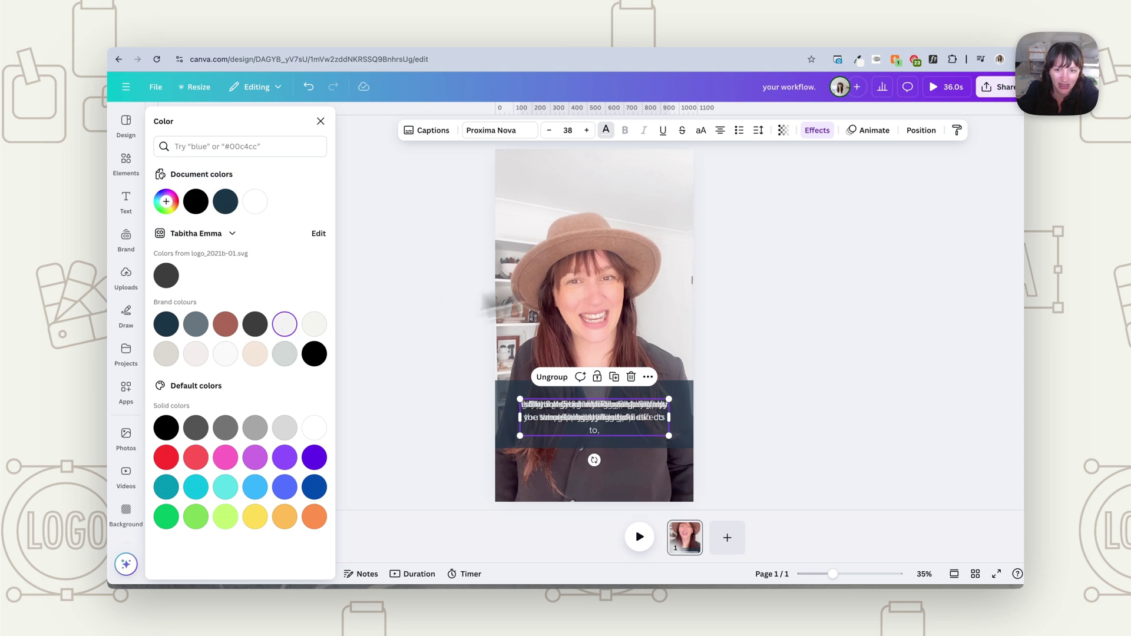
key("Escape")
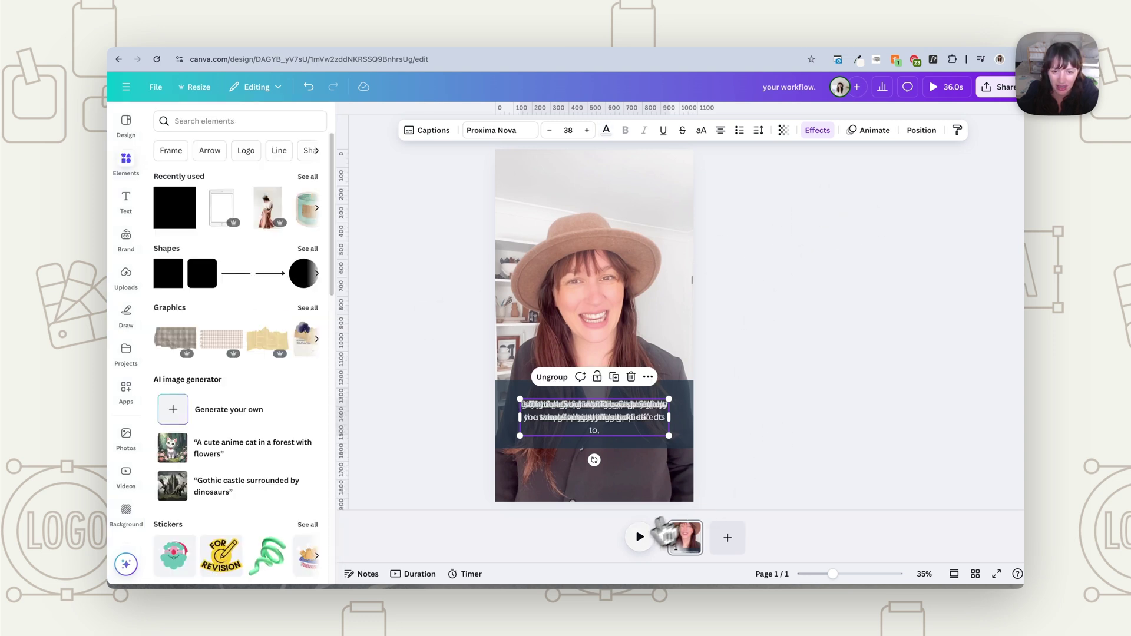
key("space")
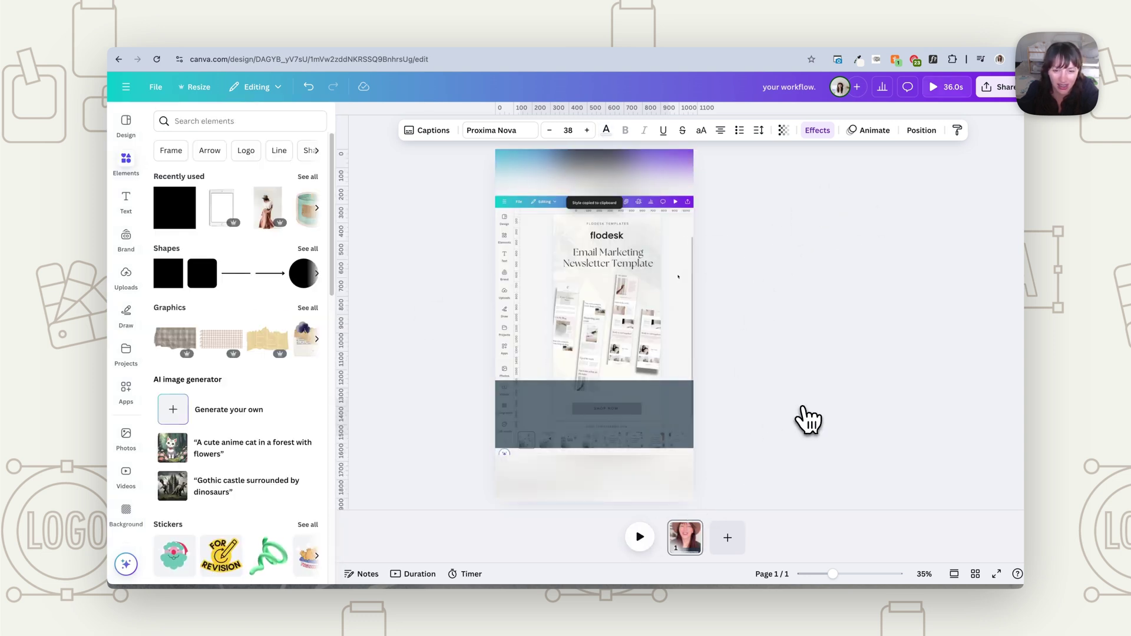
- Play and pause the reel to check the captions, then reopen their Effects settings
left_click(640, 537)
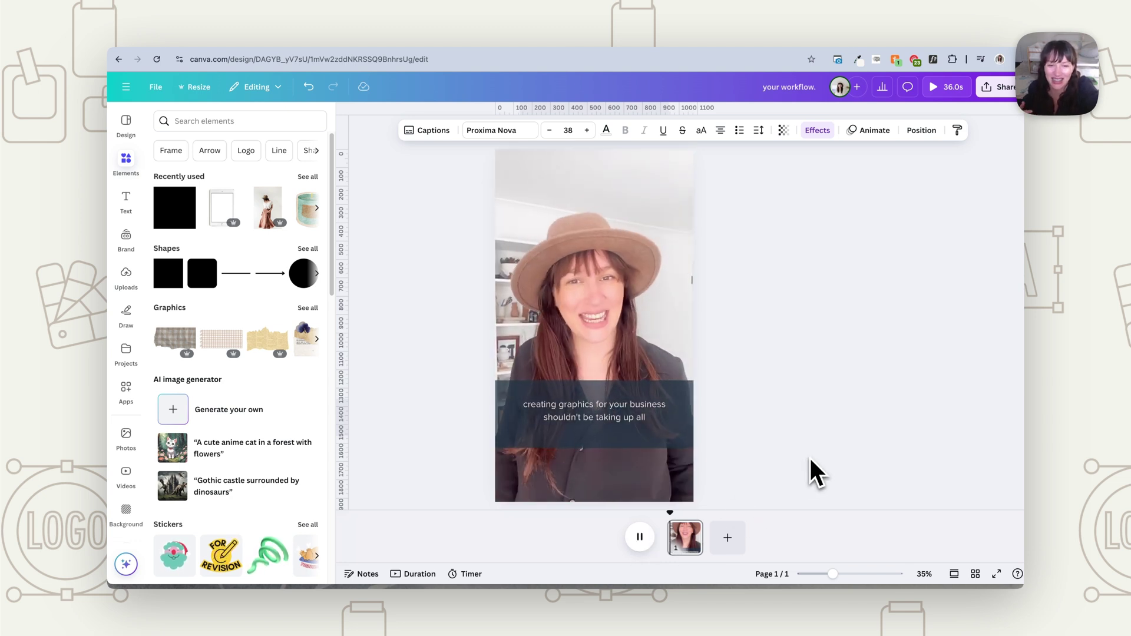
left_click(648, 535)
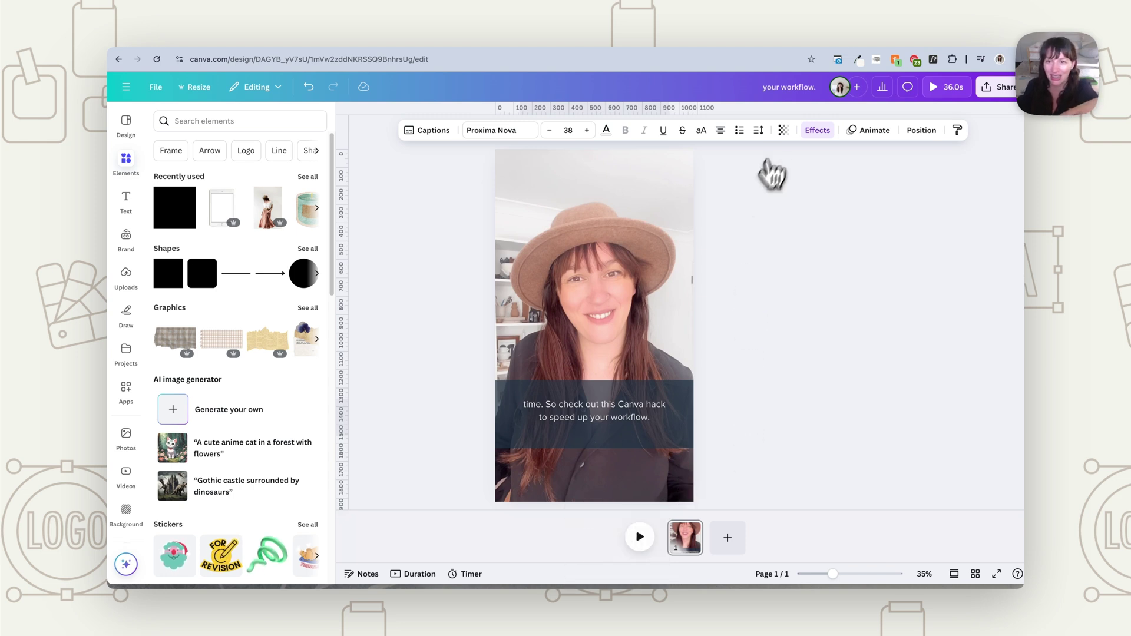
left_click(816, 131)
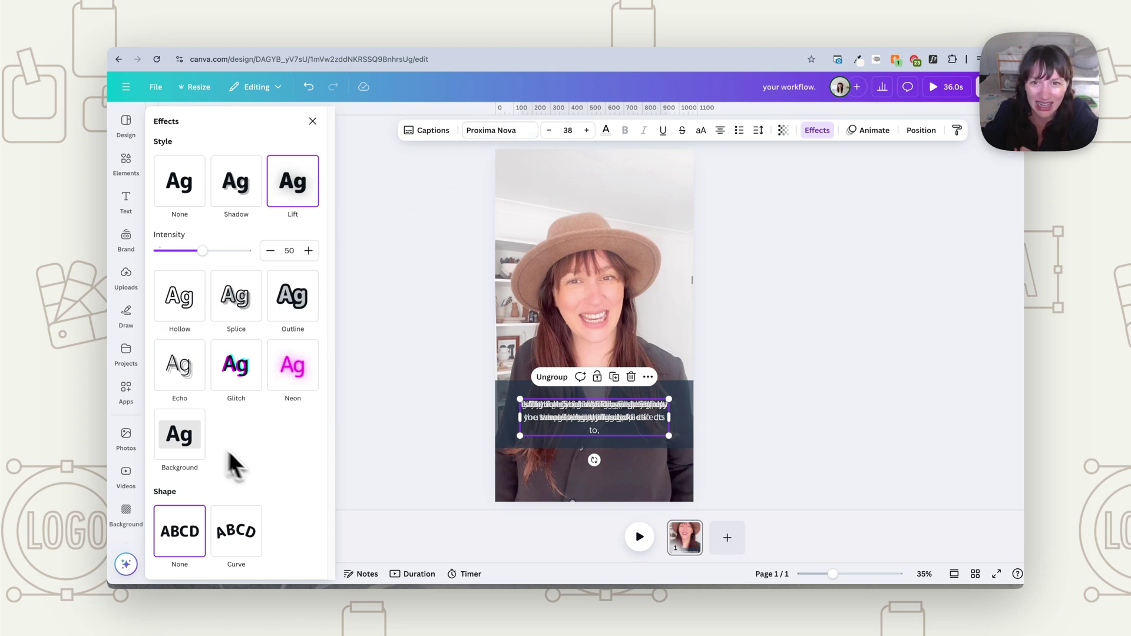
- Add the plaid torn-paper graphic and stretch it across the page bottom over the captions
key("Escape")
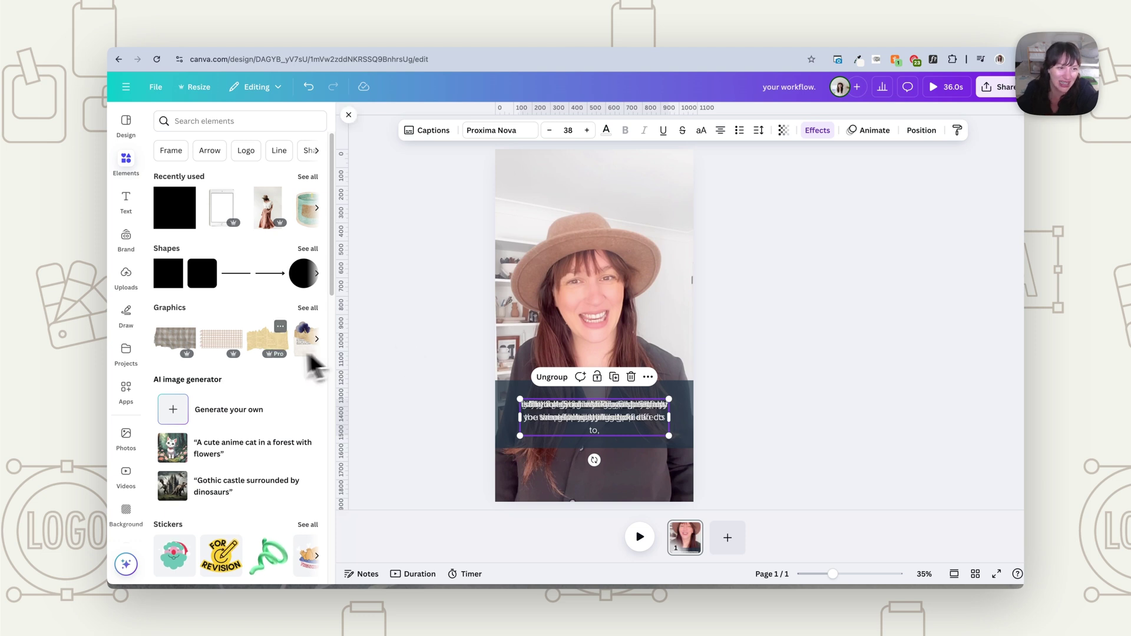
left_click(171, 352)
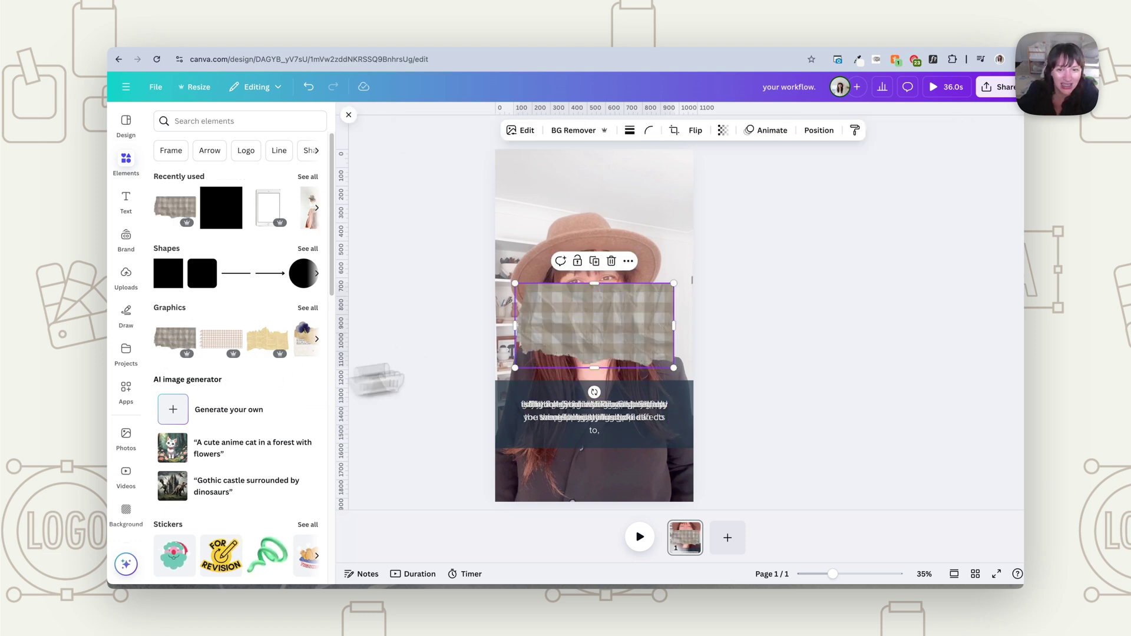
left_click(684, 434)
left_click_drag(668, 339, 638, 436)
left_click_drag(644, 380, 654, 401)
left_click(727, 415)
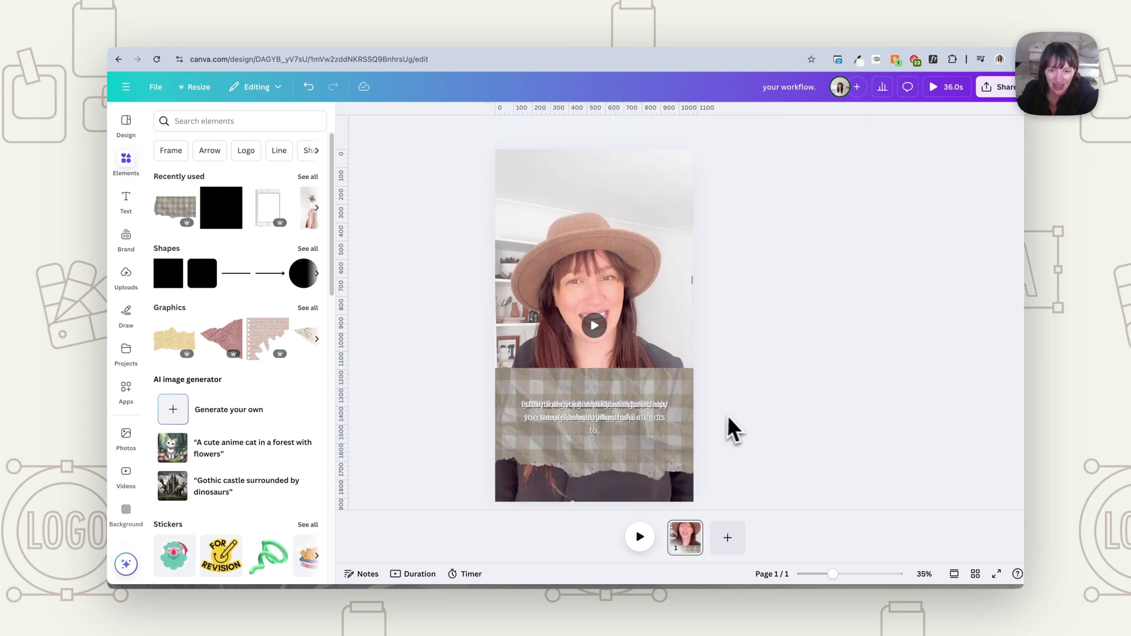
left_click(640, 537)
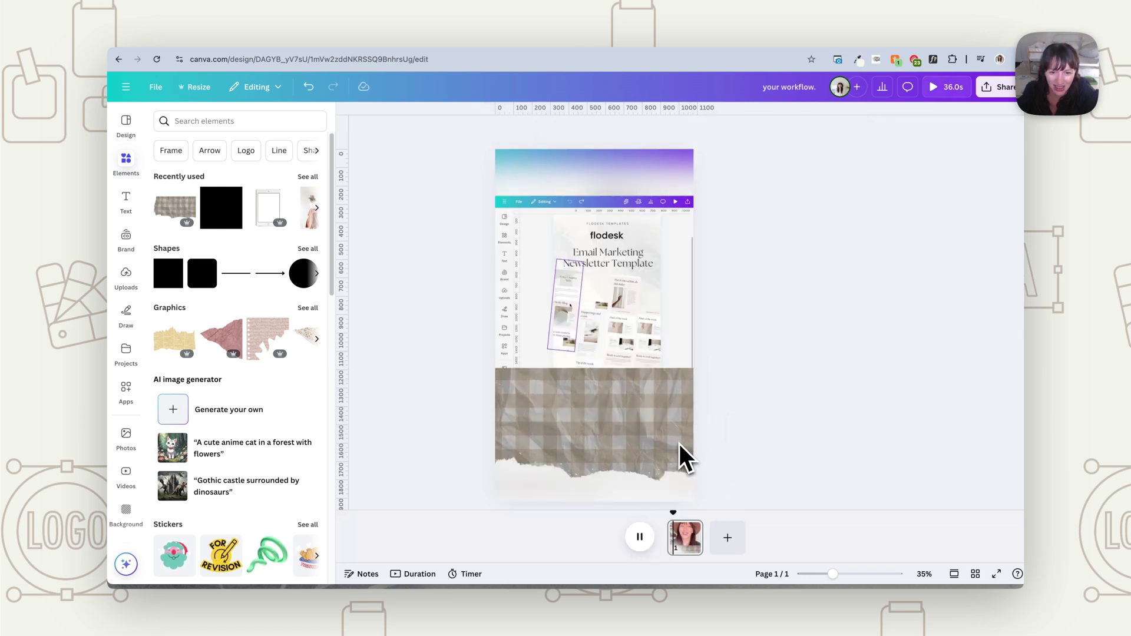
- Select the plaid band with the captions and turn the caption text dark grey
left_click(641, 435)
left_click(638, 432)
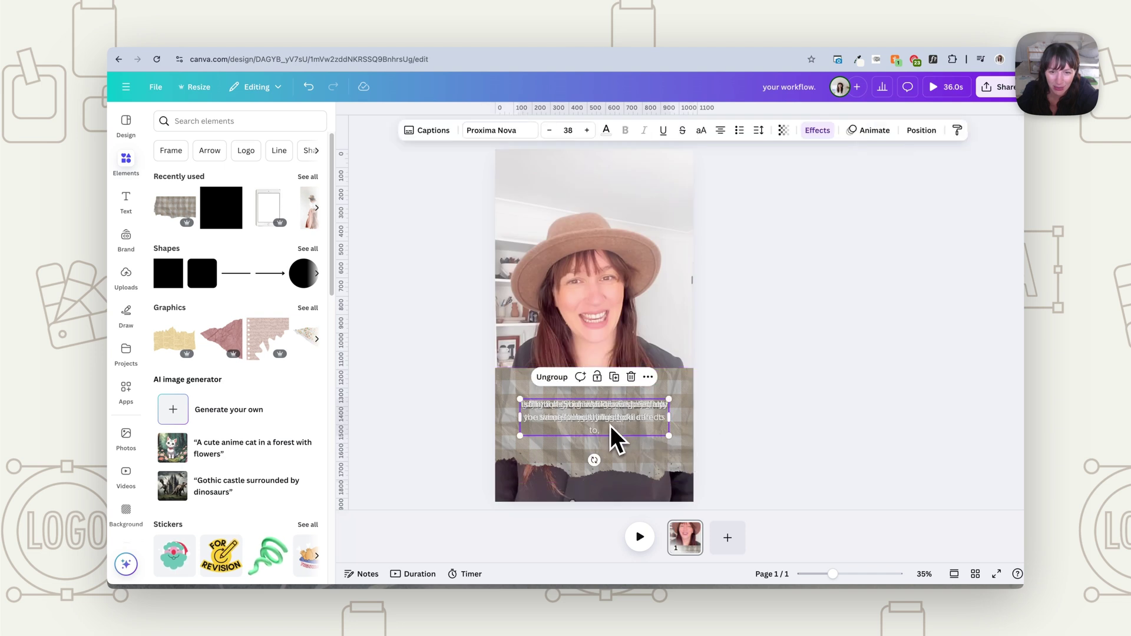
left_click(740, 406)
left_click_drag(741, 406, 530, 448)
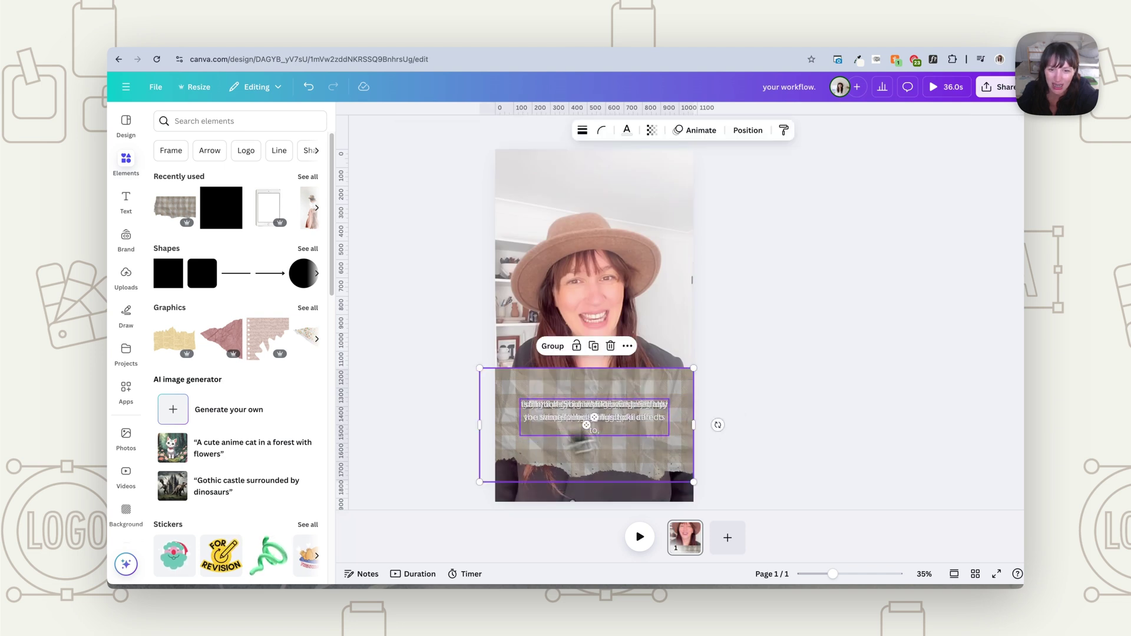
left_click(748, 405)
left_click_drag(752, 391, 529, 435)
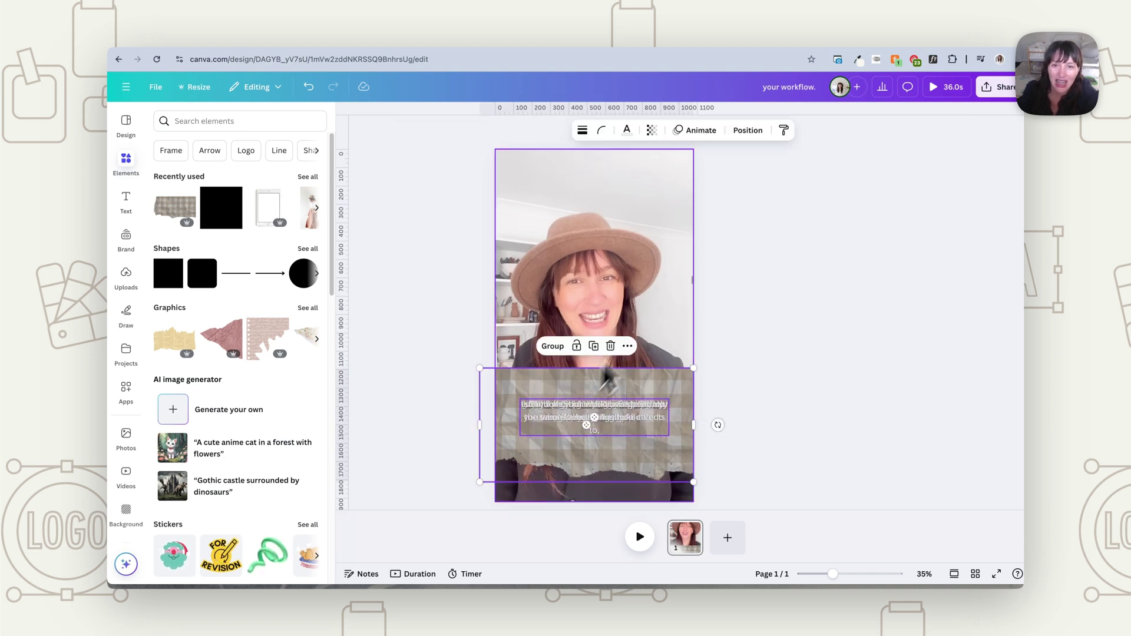
left_click(627, 130)
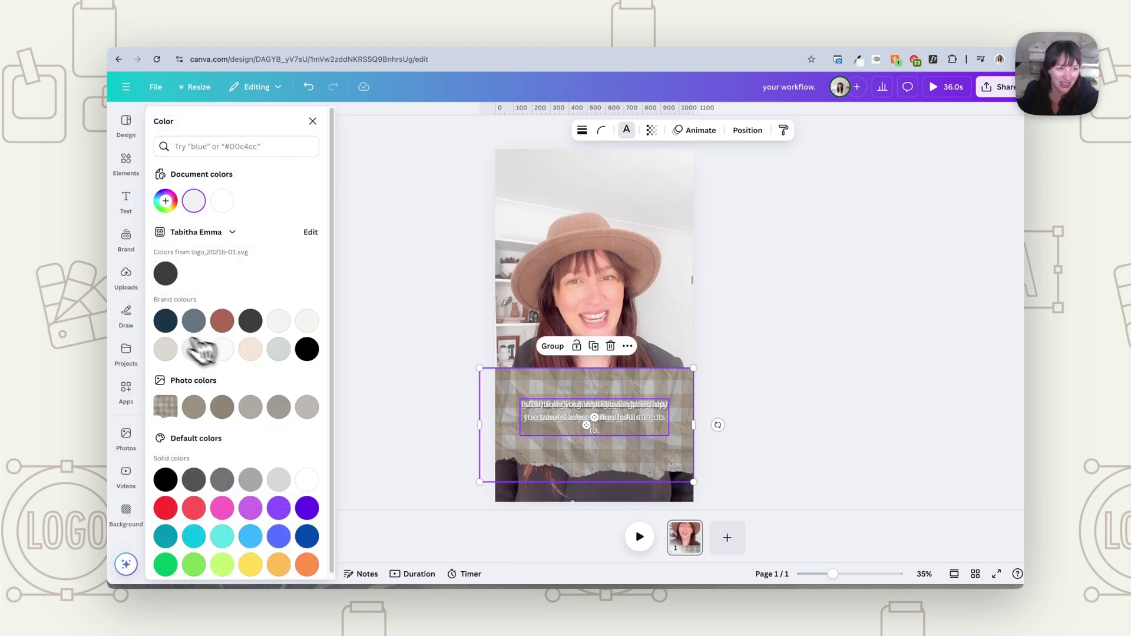
left_click(250, 321)
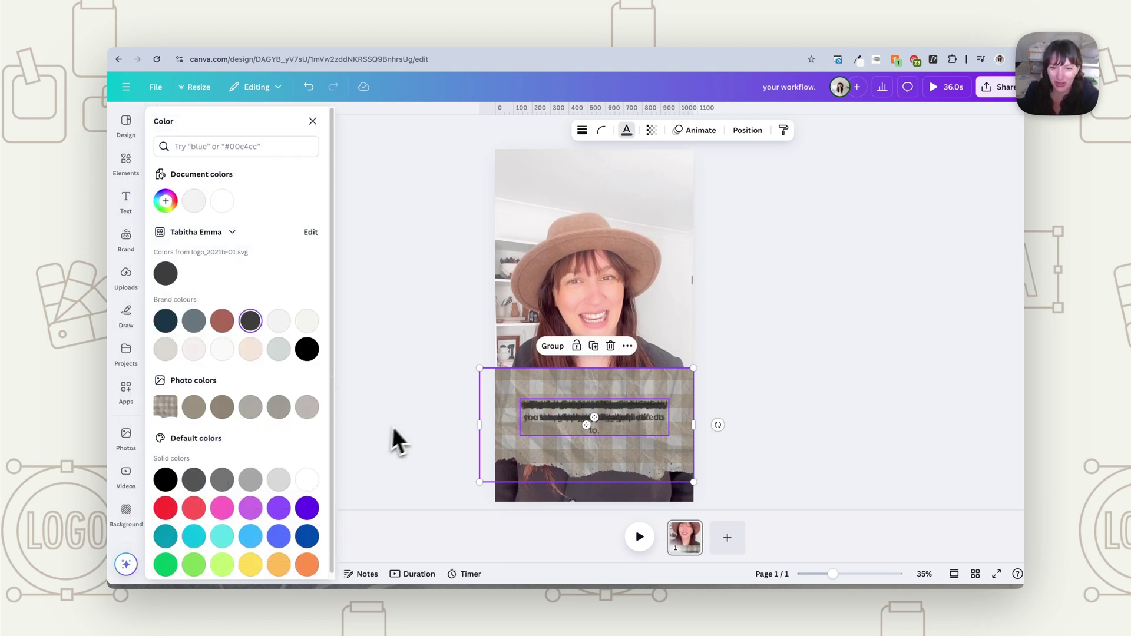
key("Escape")
left_click(638, 538)
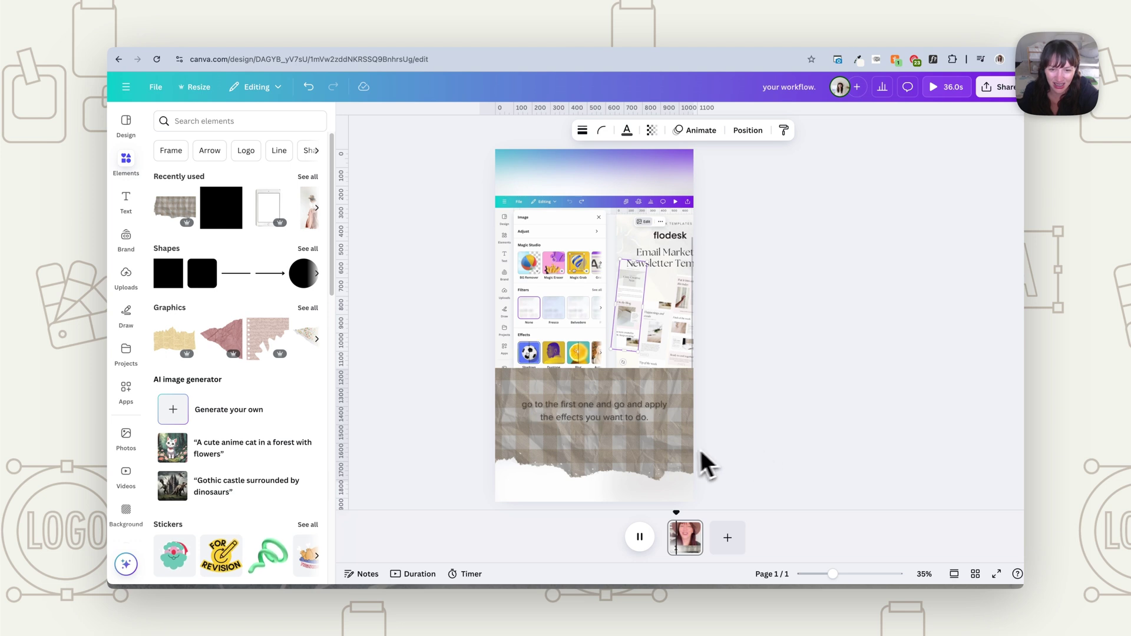
- Raise the plaid graphic's brightness to 65, lower its contrast slightly, and preview the reel
left_click(672, 466)
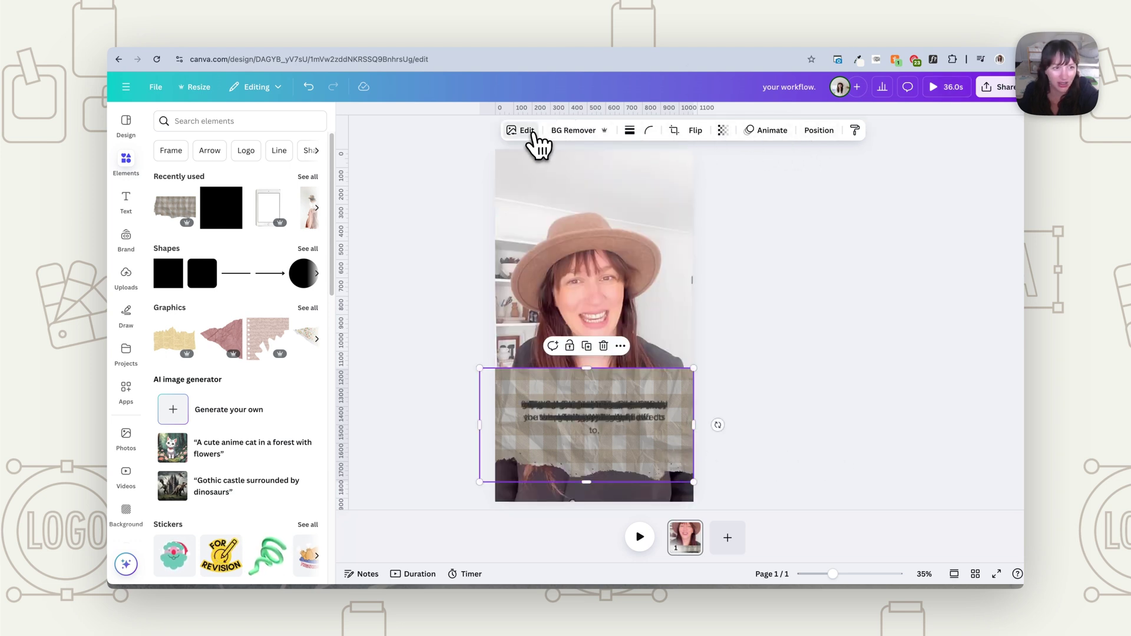
left_click(525, 132)
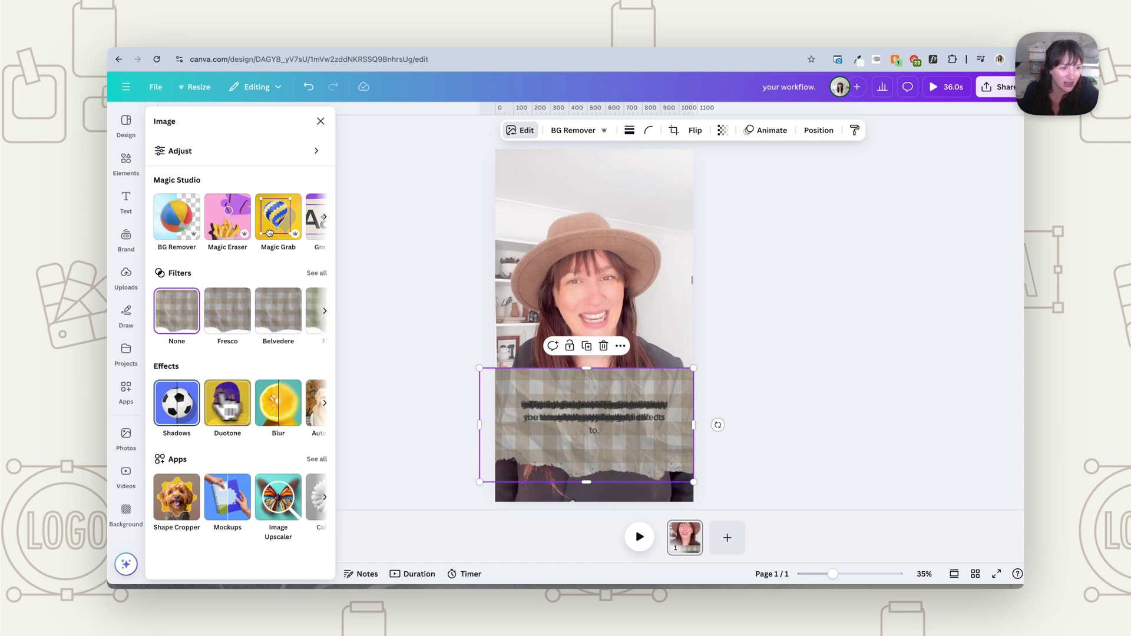
left_click(203, 152)
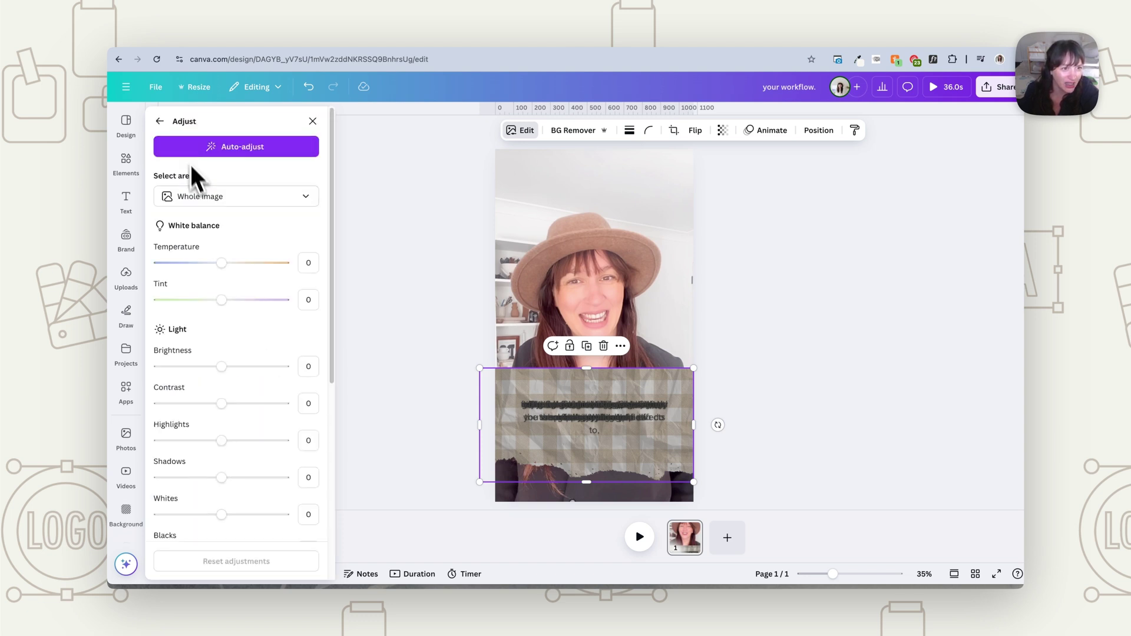
left_click_drag(222, 366, 260, 366)
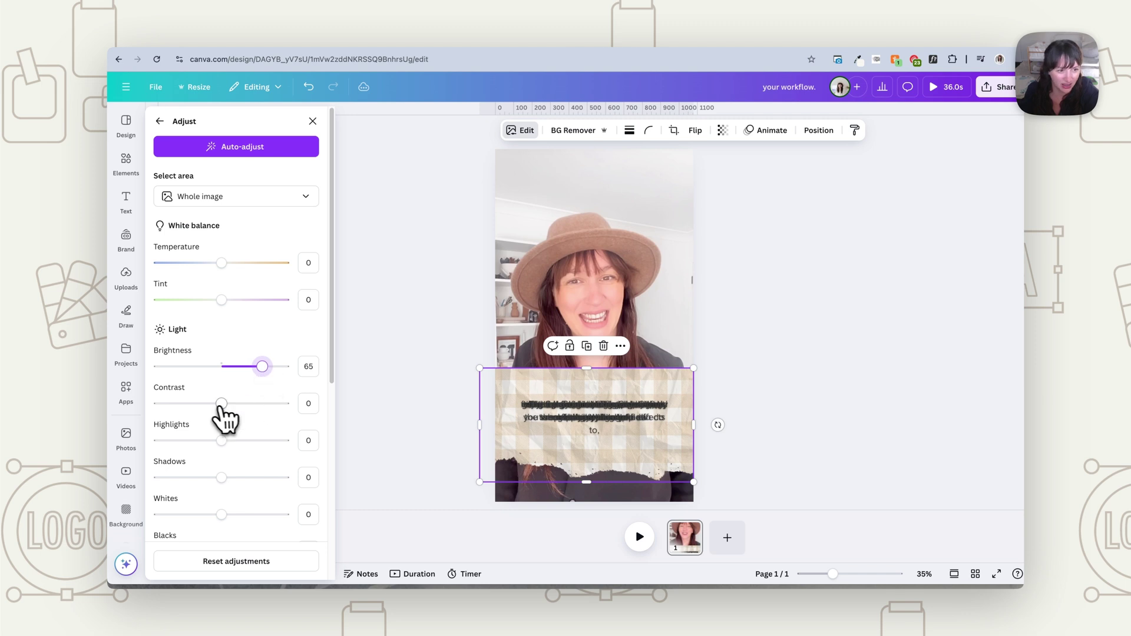
left_click_drag(221, 403, 198, 404)
key("Escape")
left_click(640, 538)
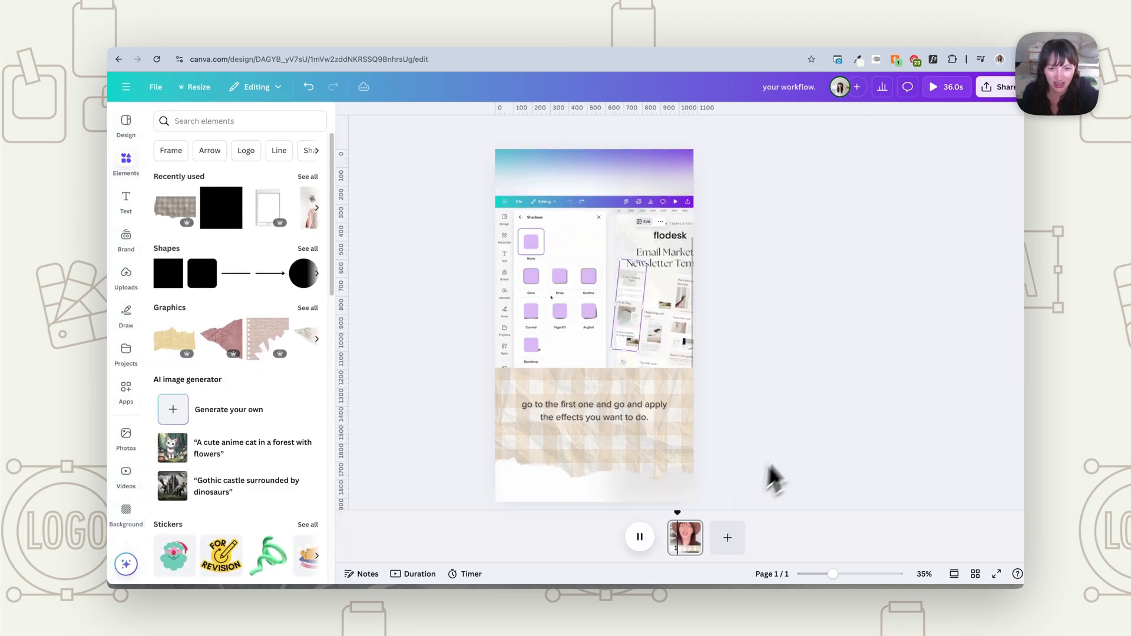